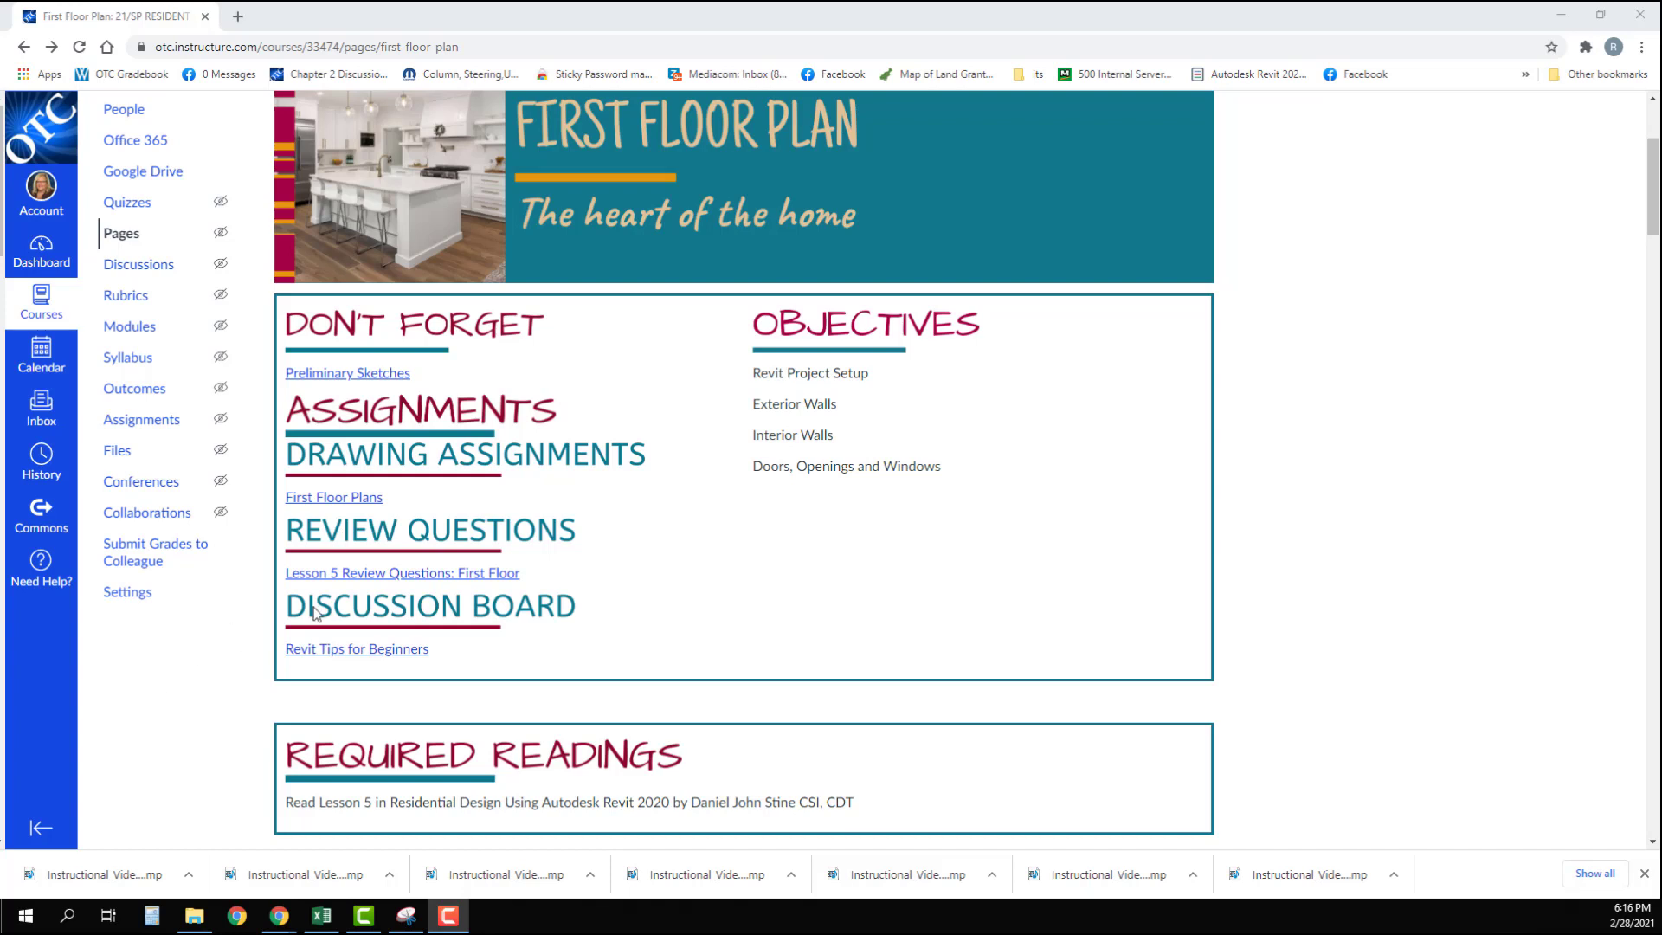
# Open the First Floor Plans assignment and scroll down to its Assignment Tasks instructions.
pyautogui.click(325, 502)
pyautogui.scroll(-2, 420, 509)
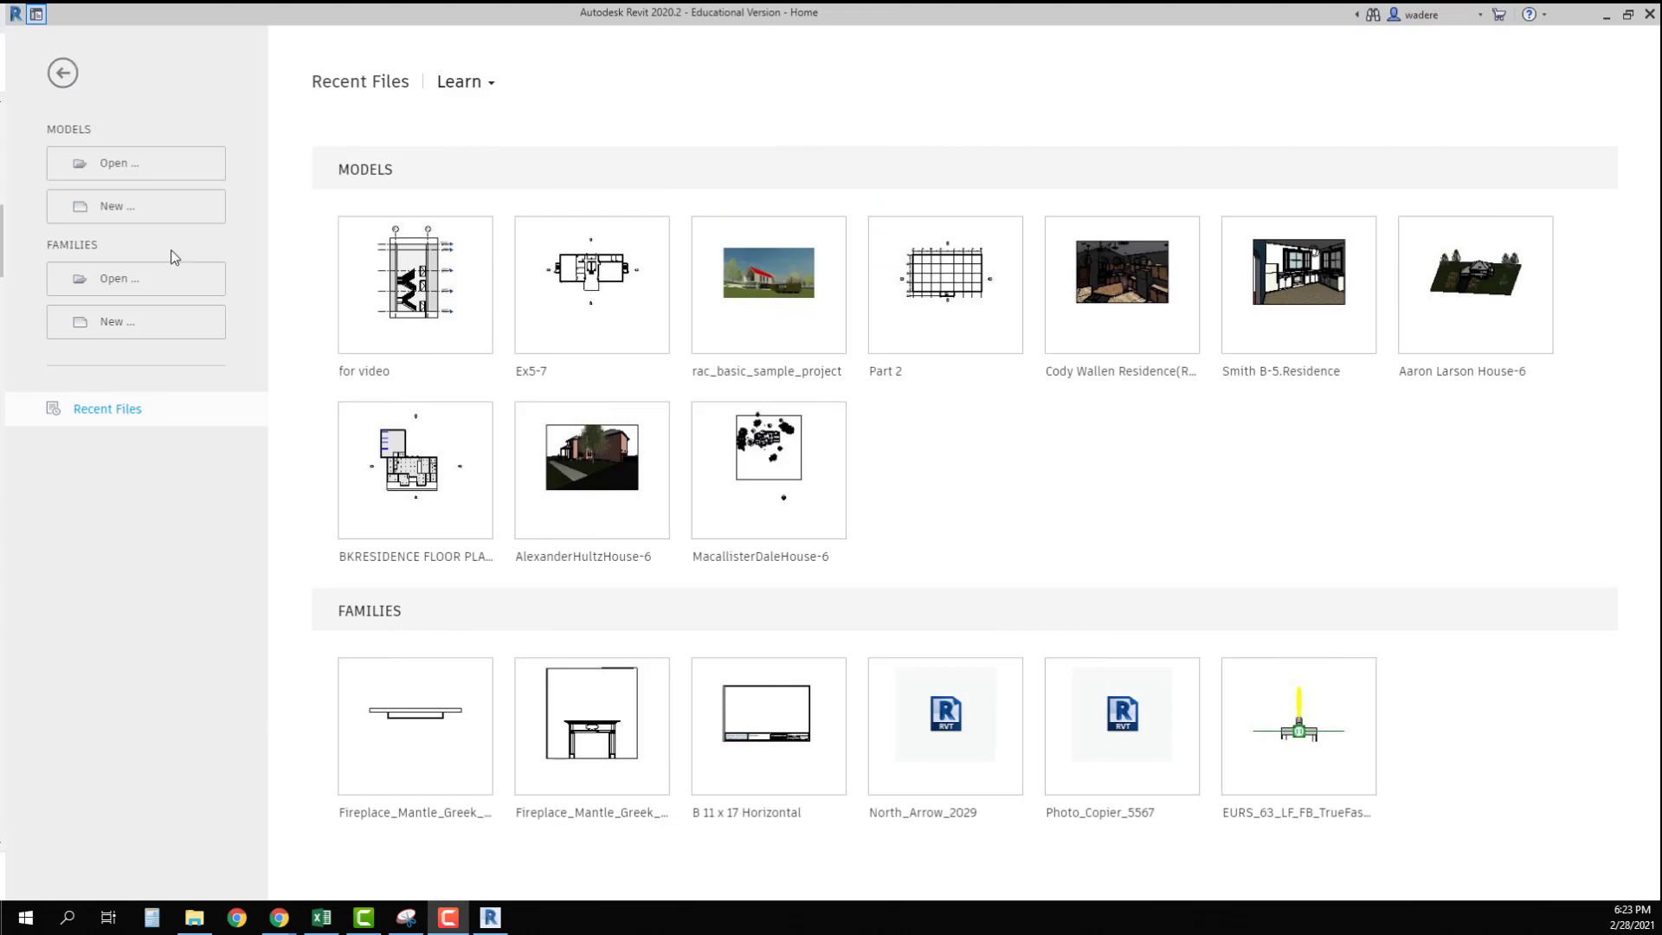
# Create a new project by browsing to the Residential-Default.rte template.
pyautogui.click(111, 215)
pyautogui.click(891, 424)
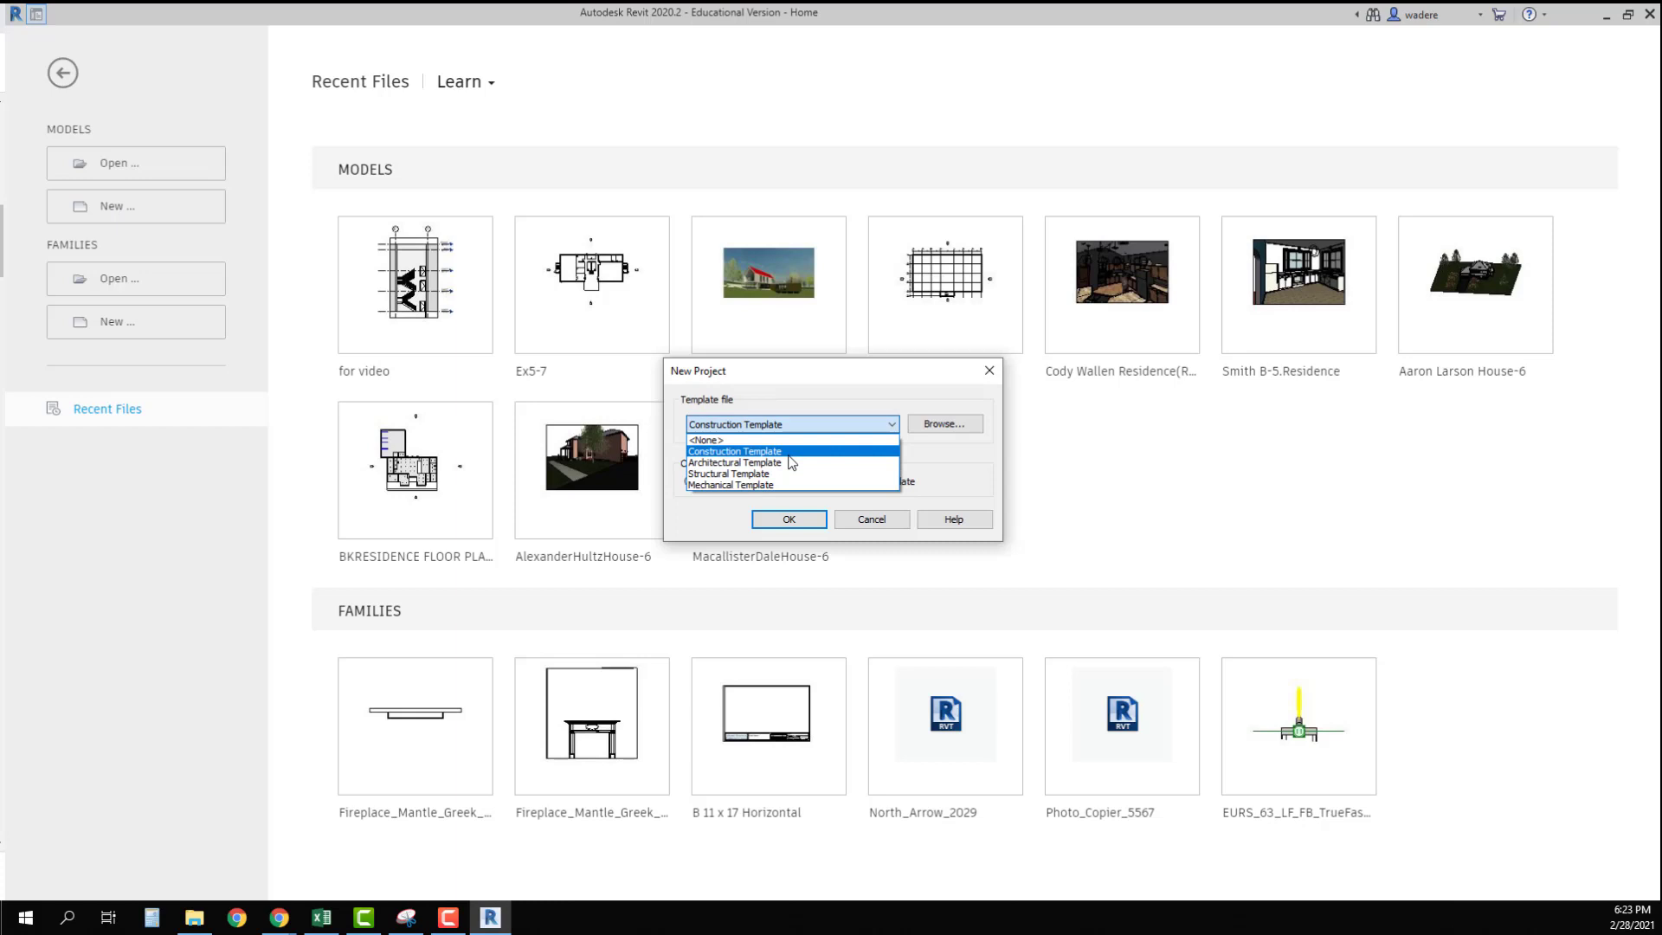
pyautogui.click(778, 463)
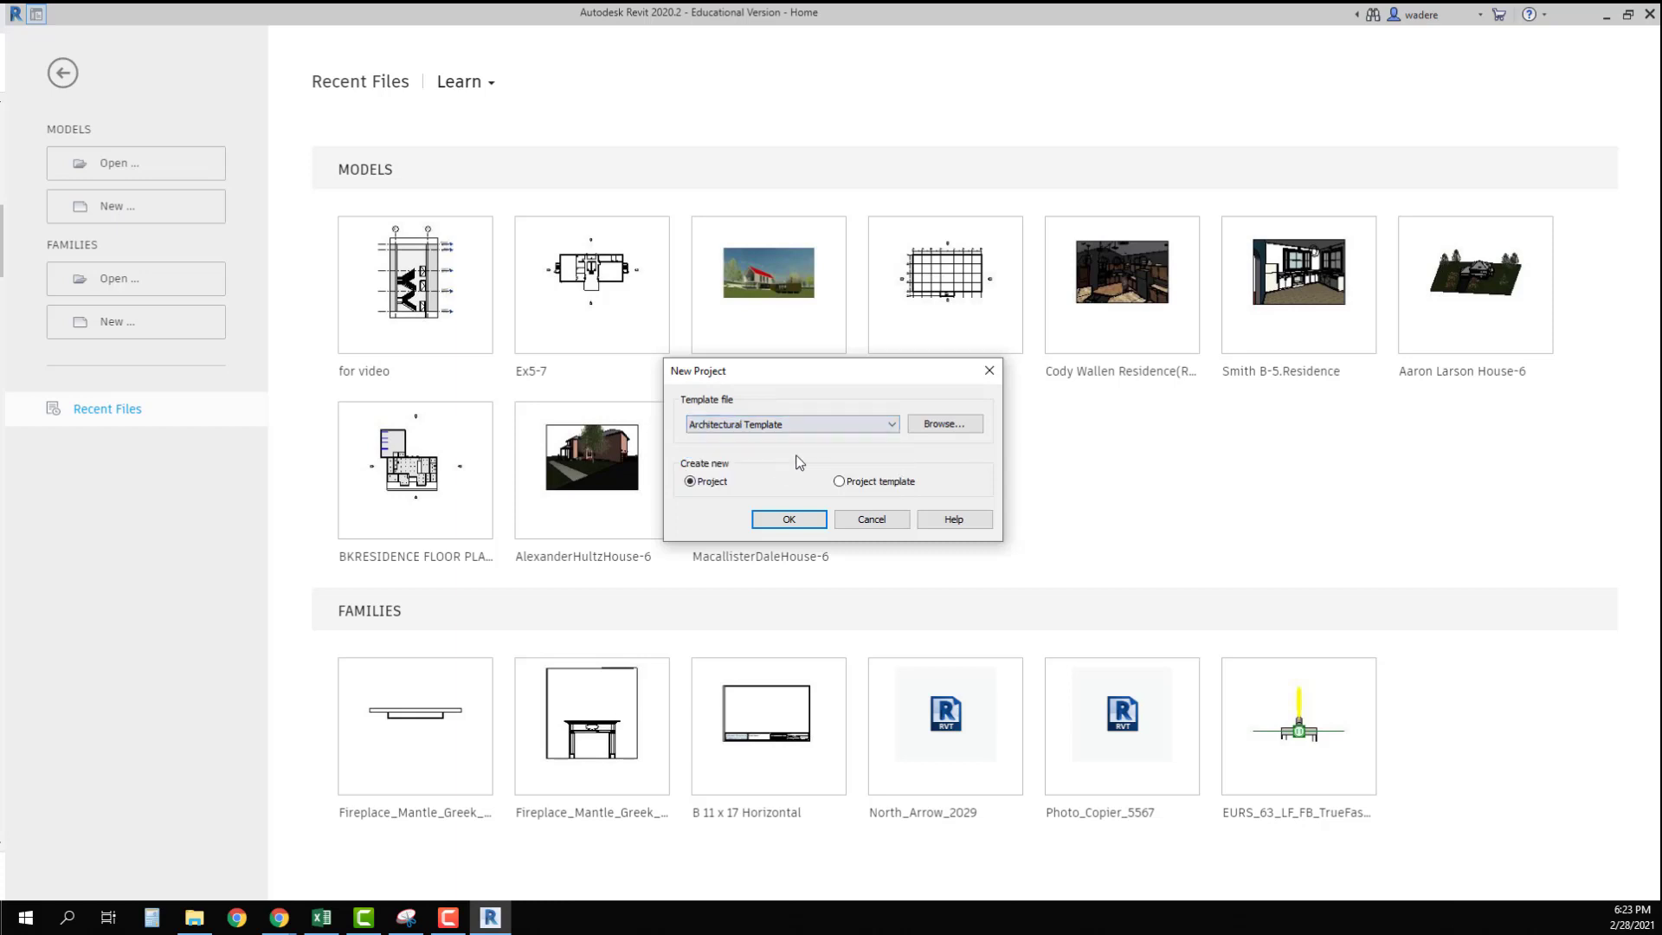
pyautogui.click(935, 424)
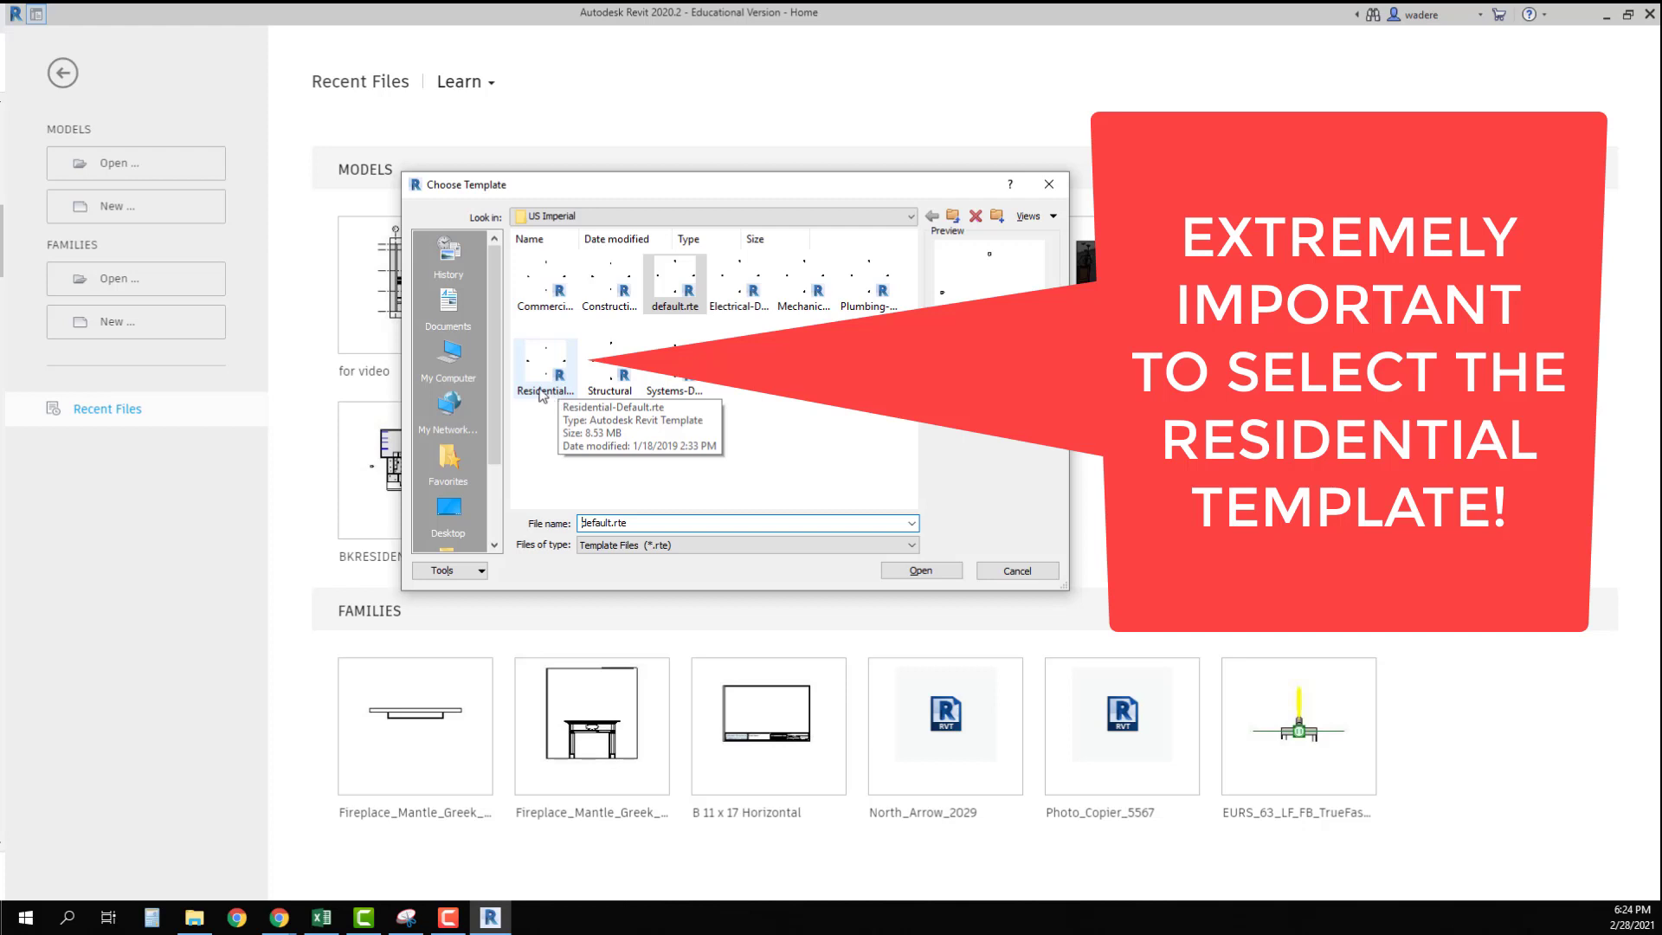
pyautogui.click(543, 389)
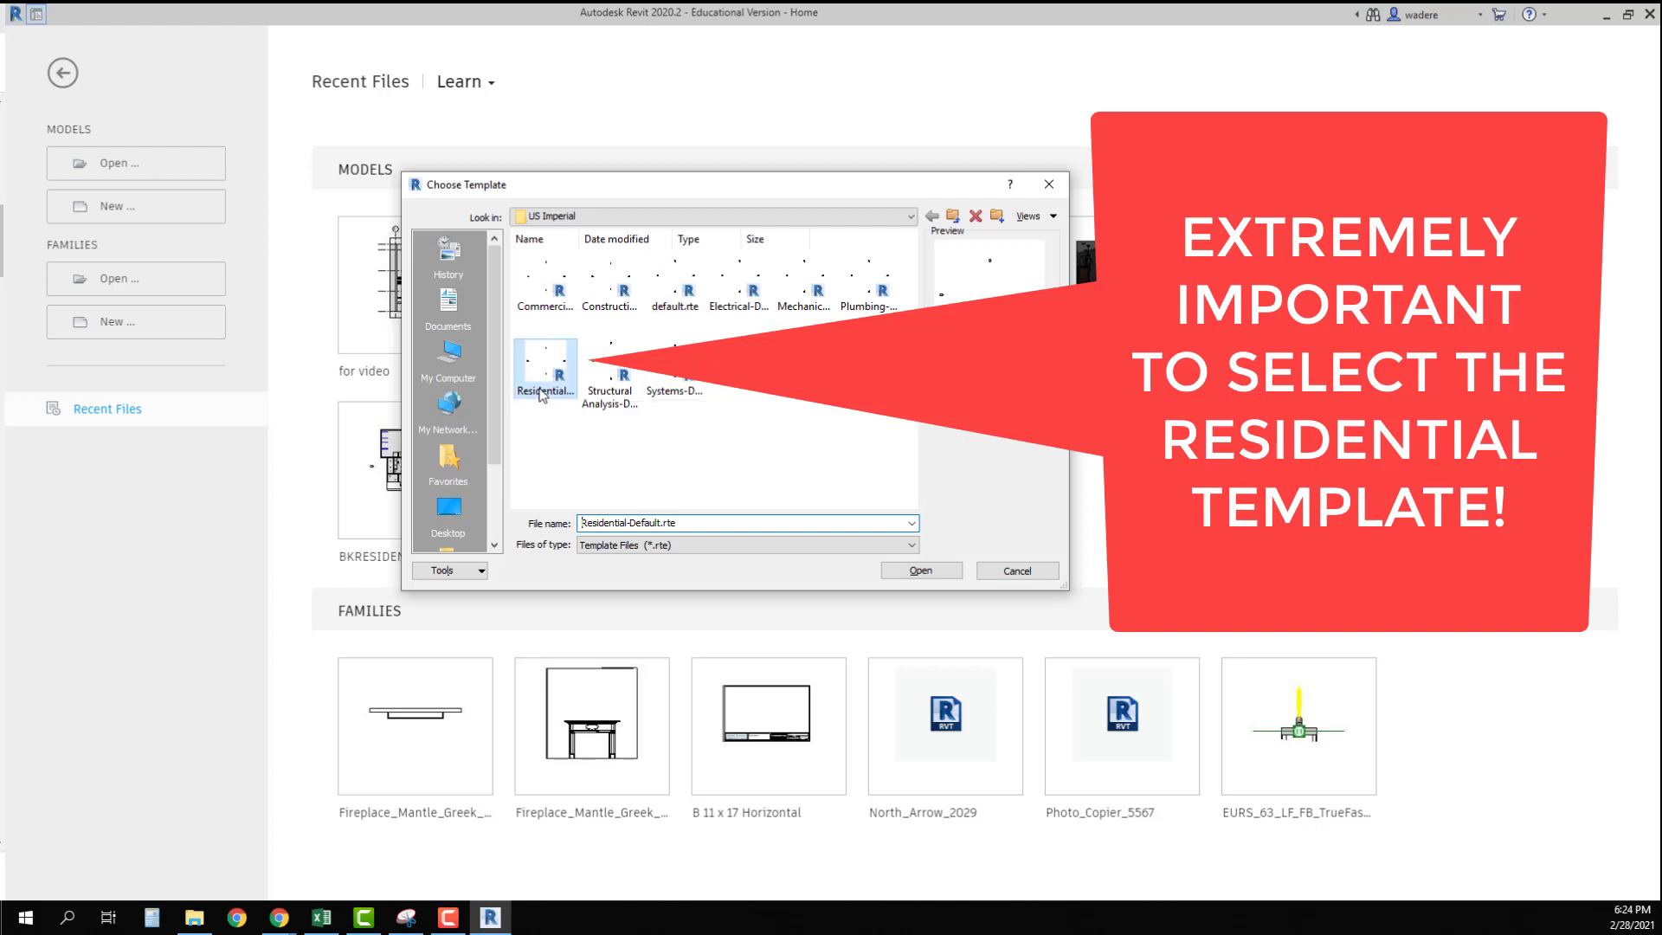
pyautogui.click(915, 571)
pyautogui.click(788, 519)
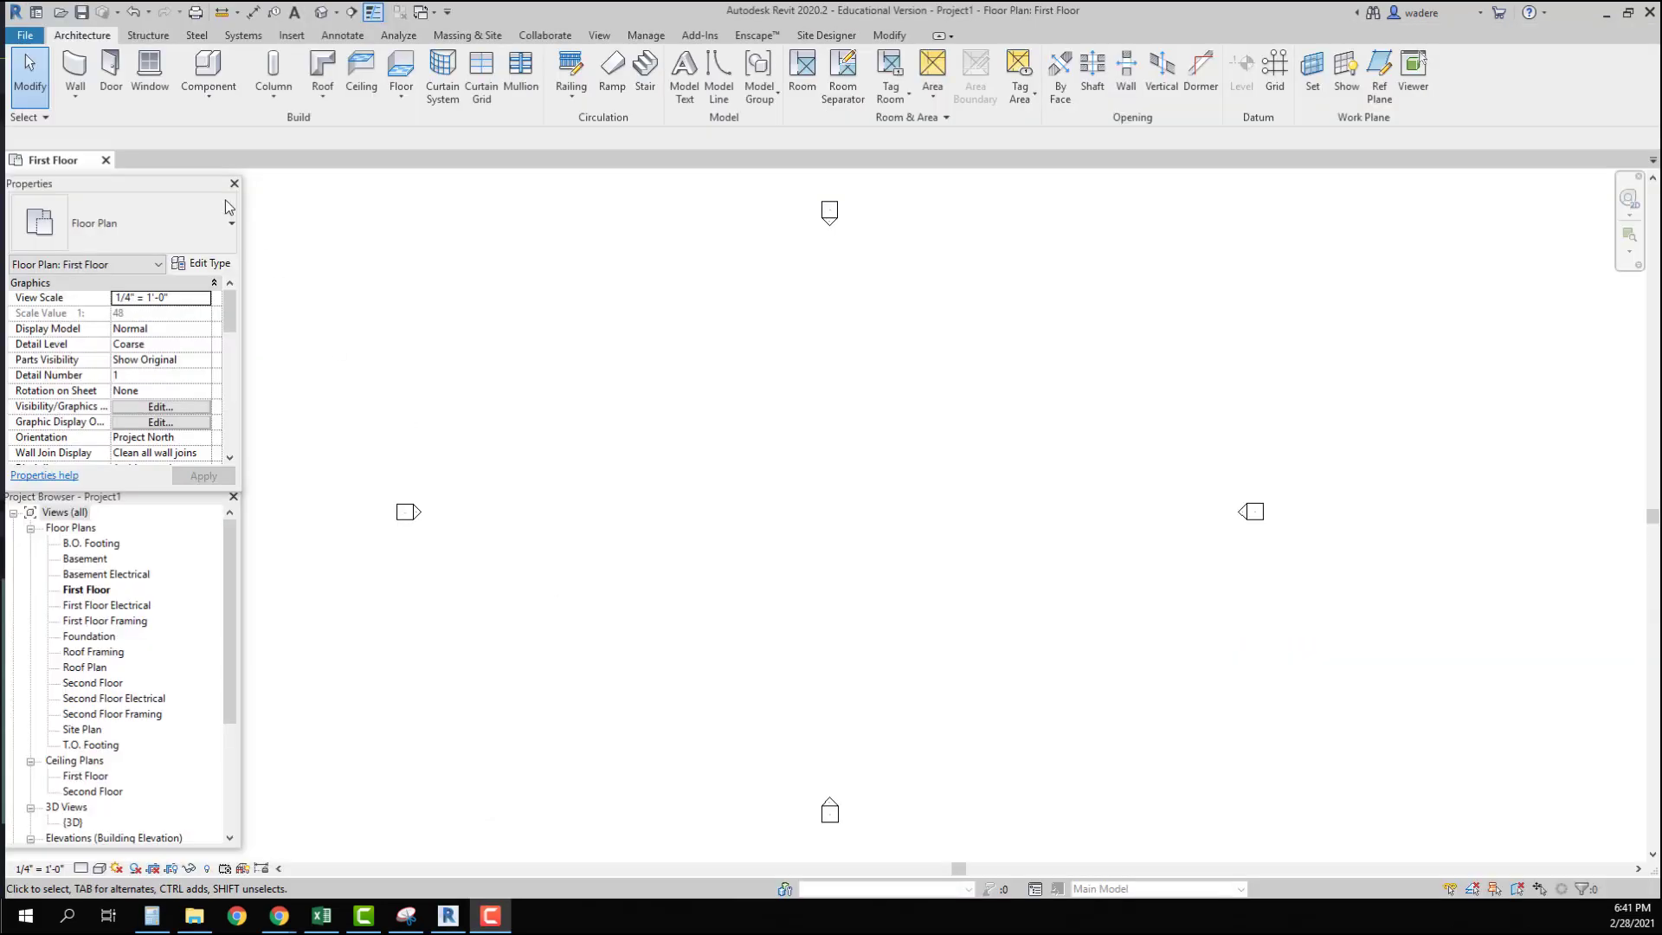
# Save As a Project and navigate through the OneDrive and DDT 160 folders to the residence folder.
pyautogui.click(24, 37)
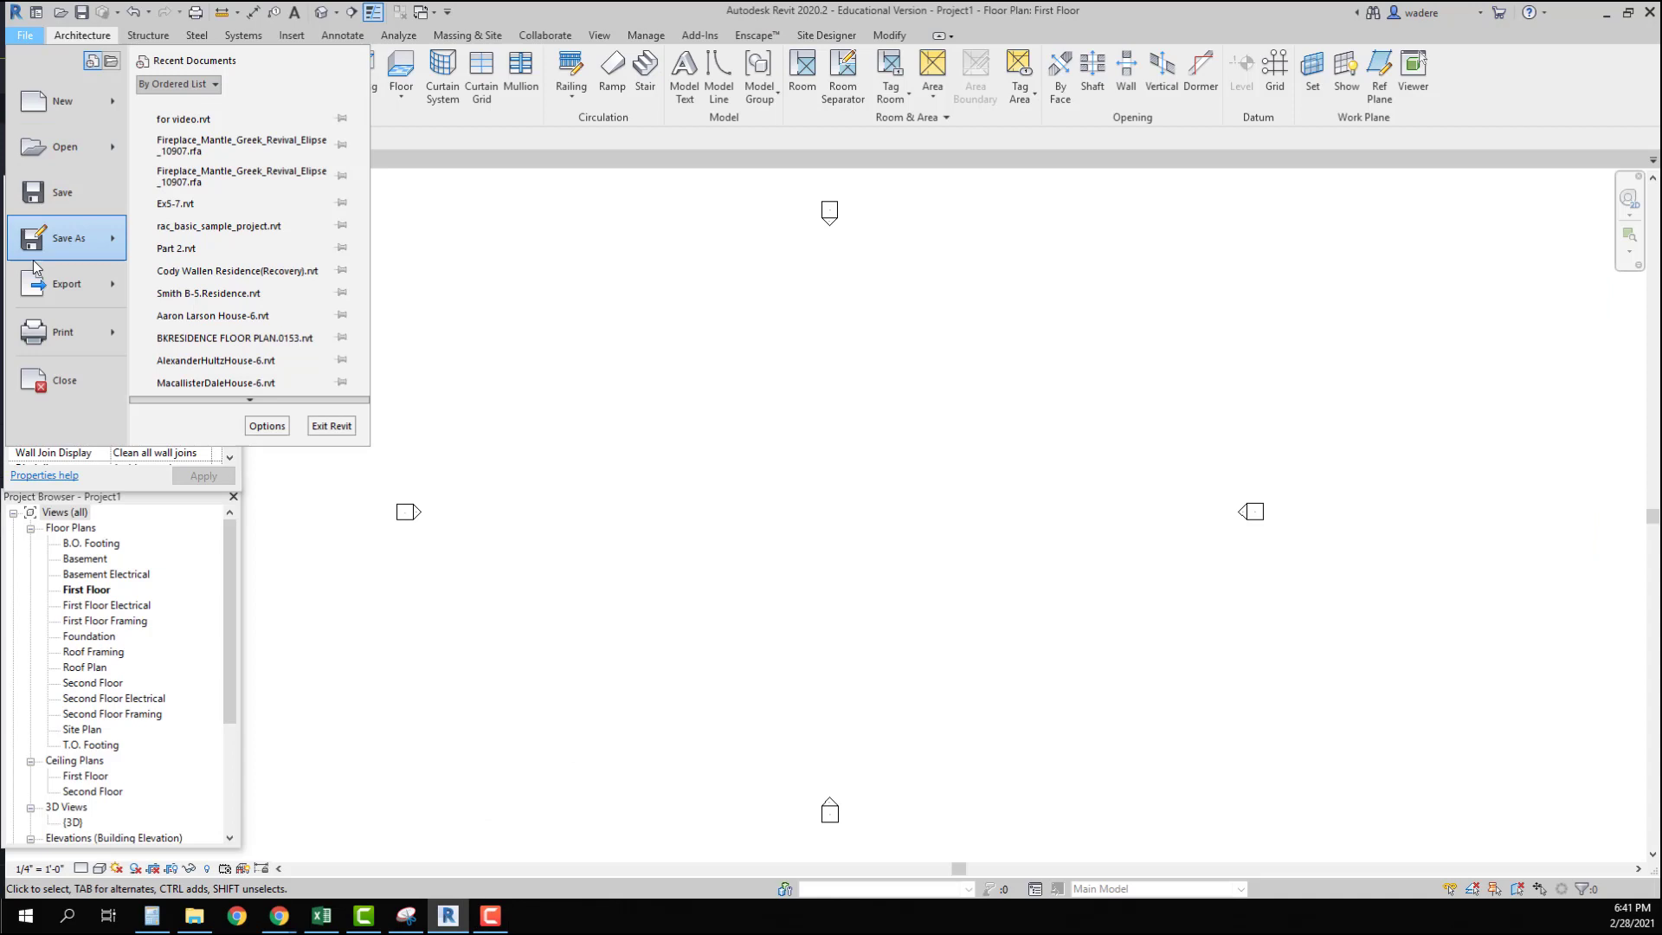
pyautogui.moveTo(74, 238)
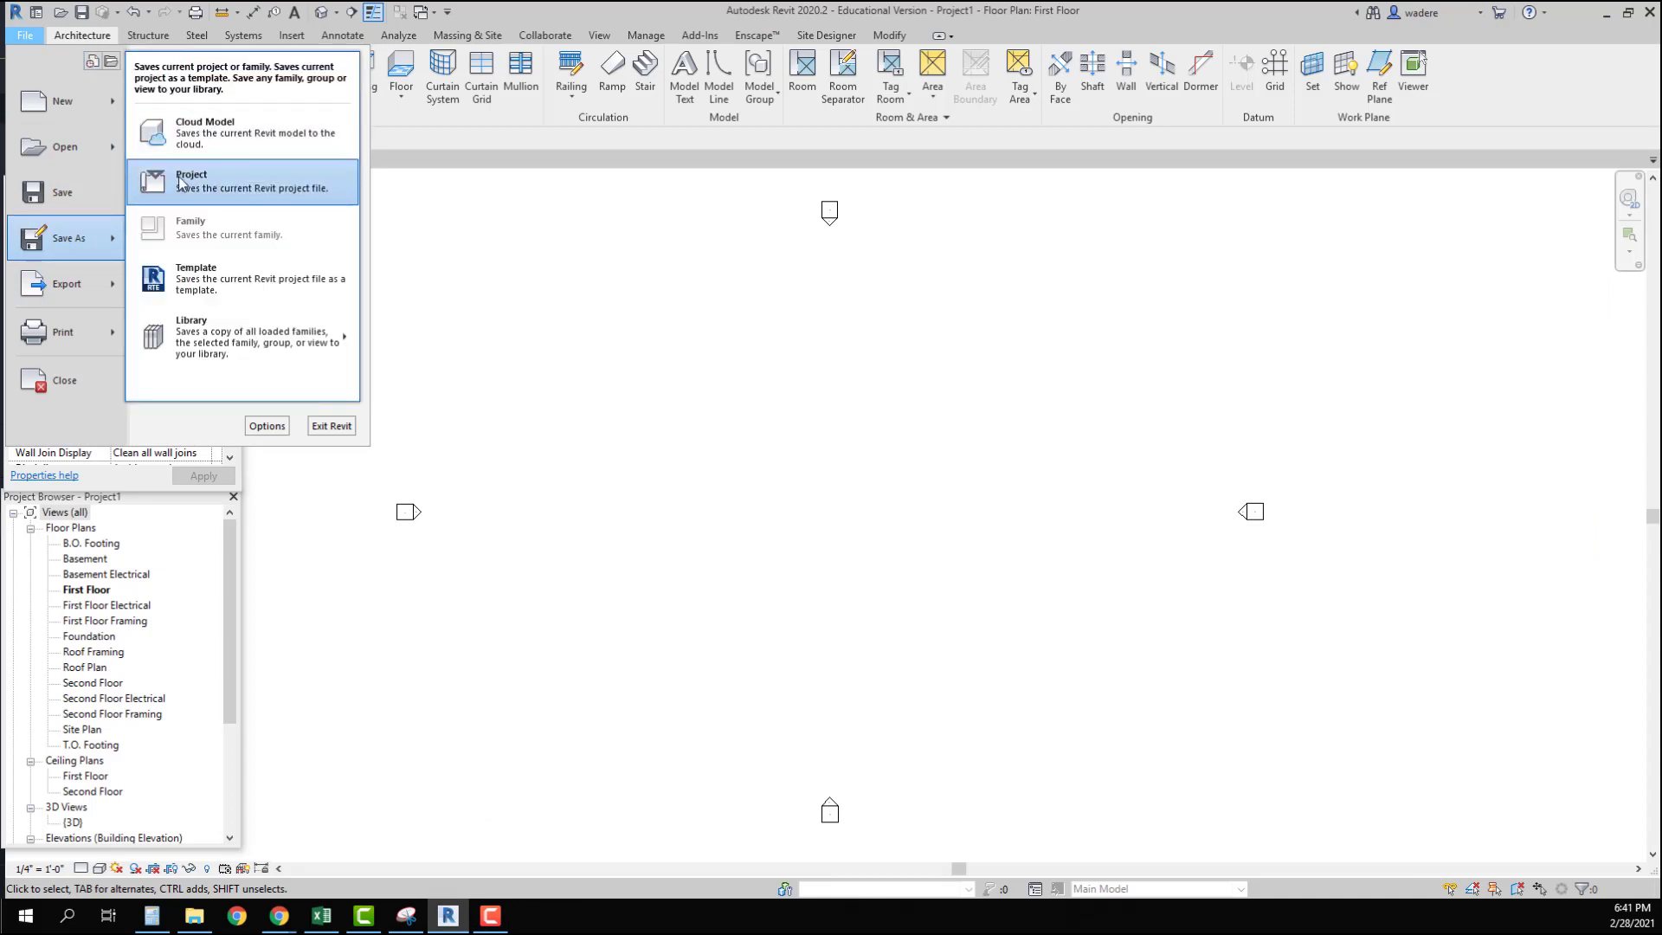
pyautogui.click(180, 182)
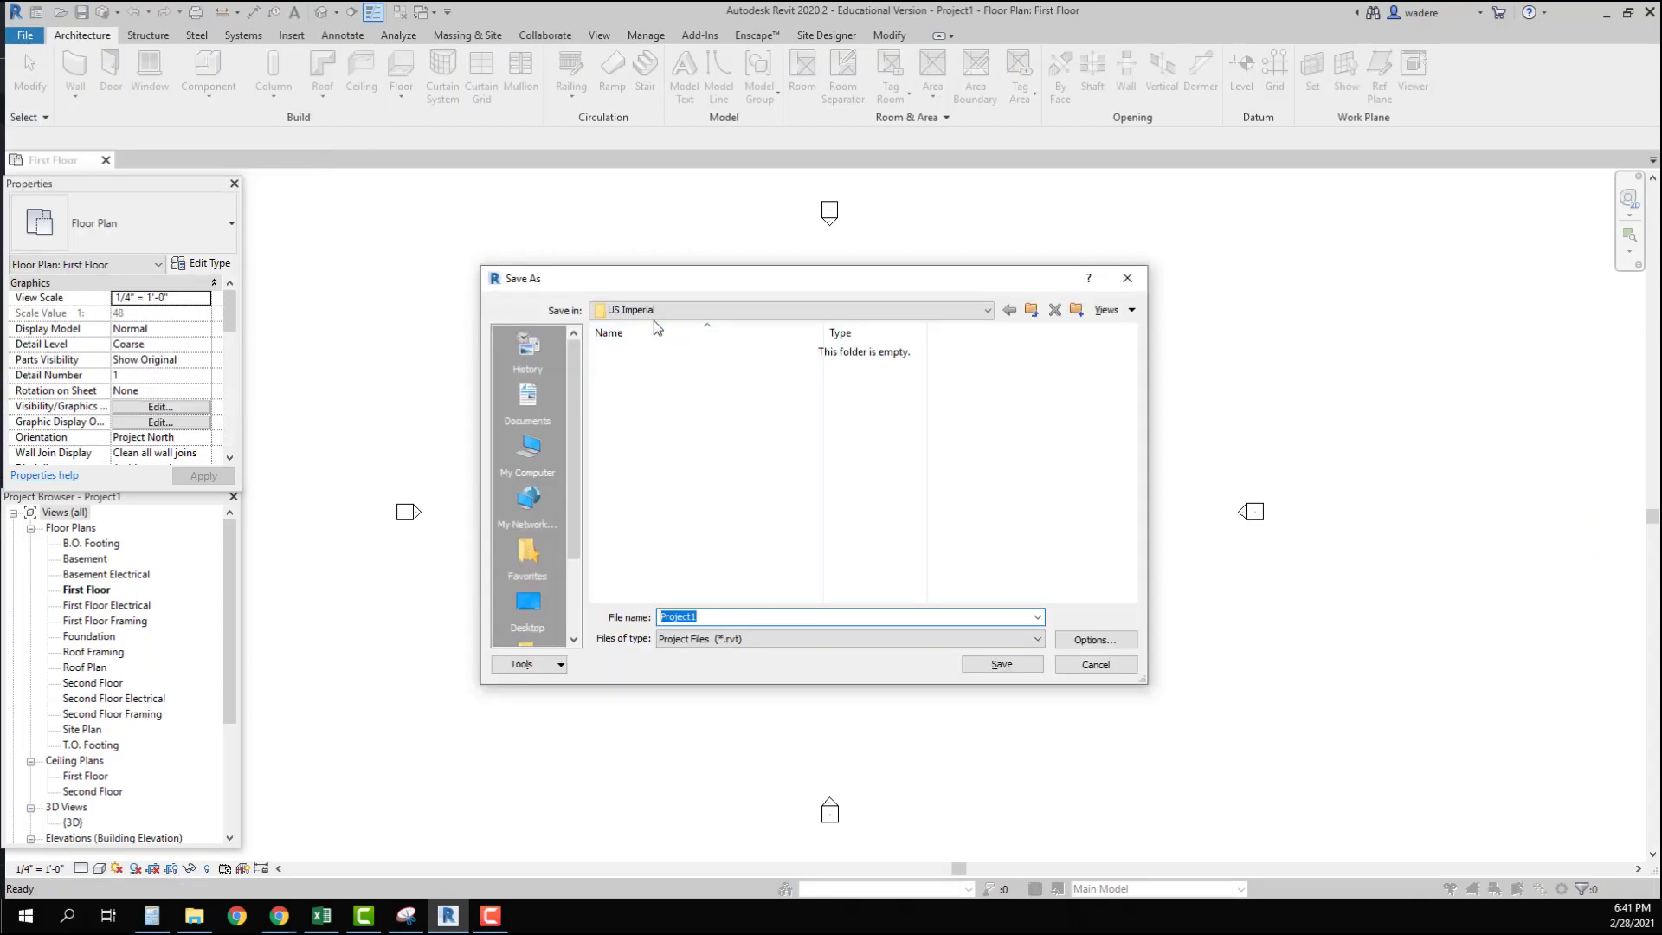
pyautogui.click(529, 610)
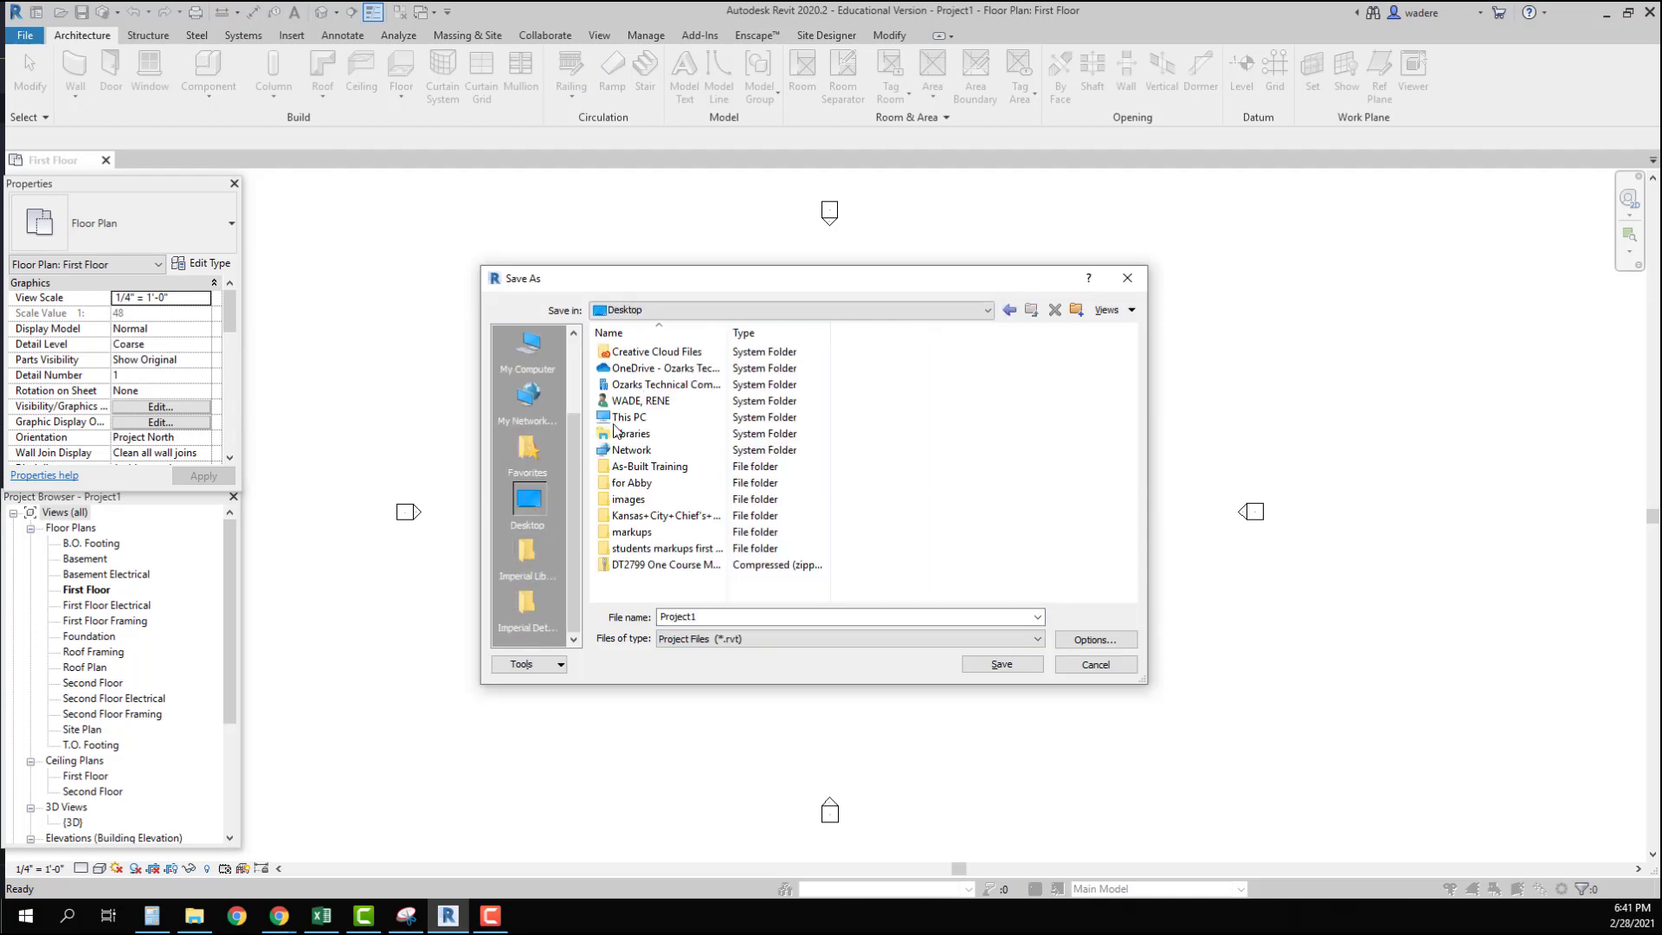
pyautogui.doubleClick(649, 369)
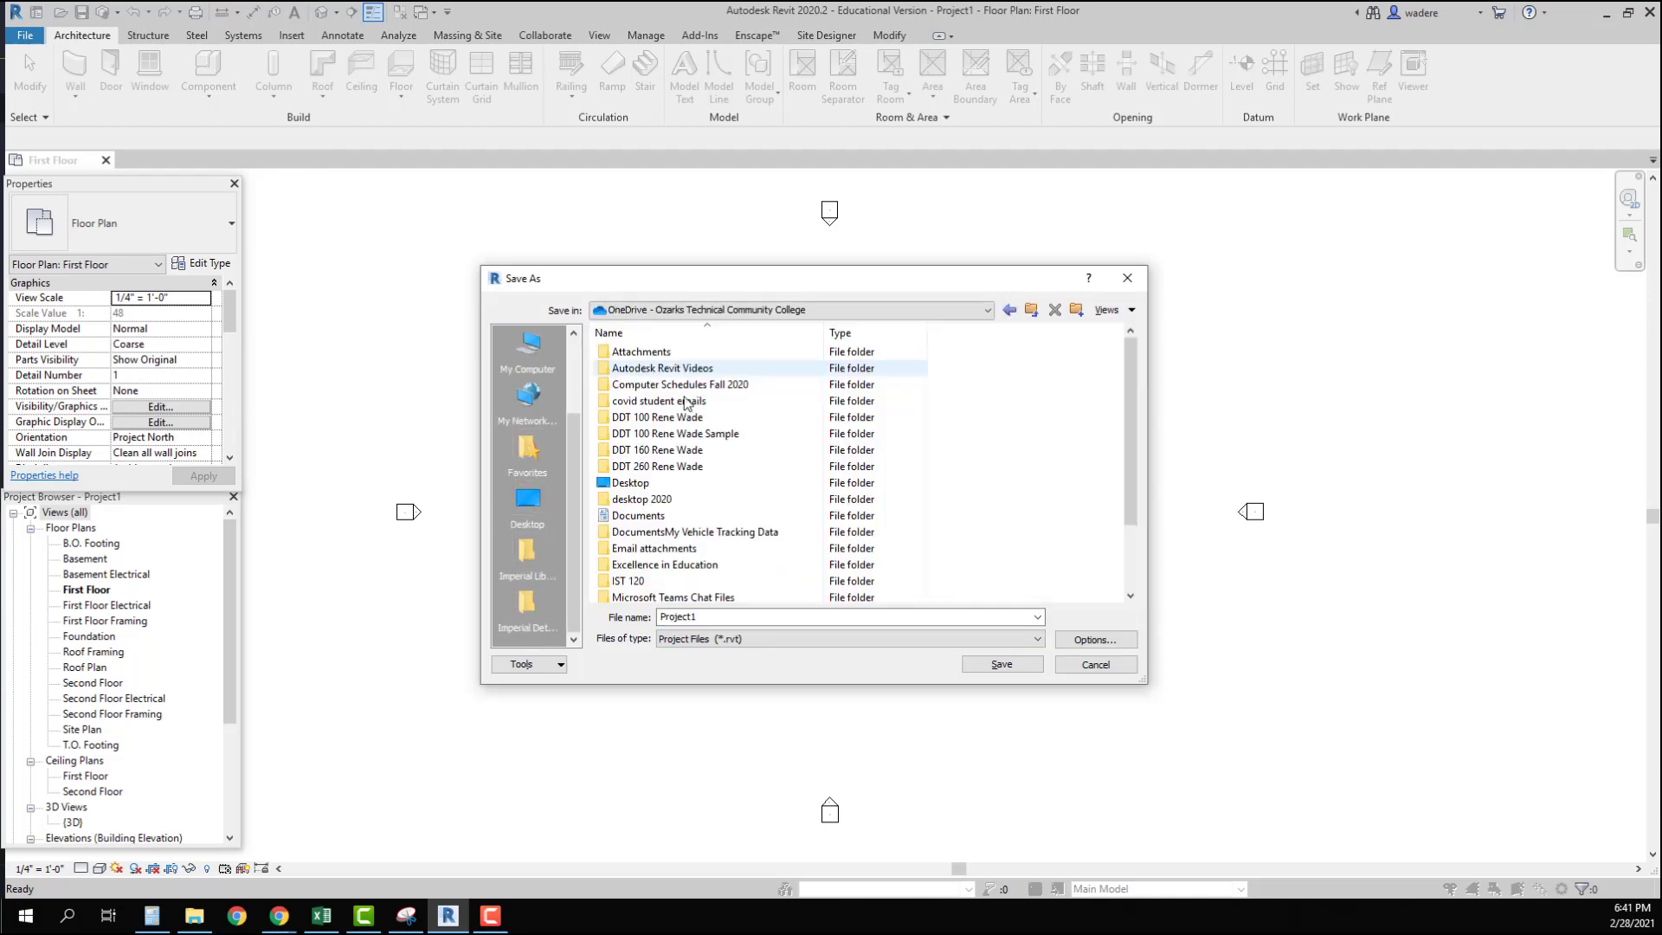
pyautogui.doubleClick(655, 450)
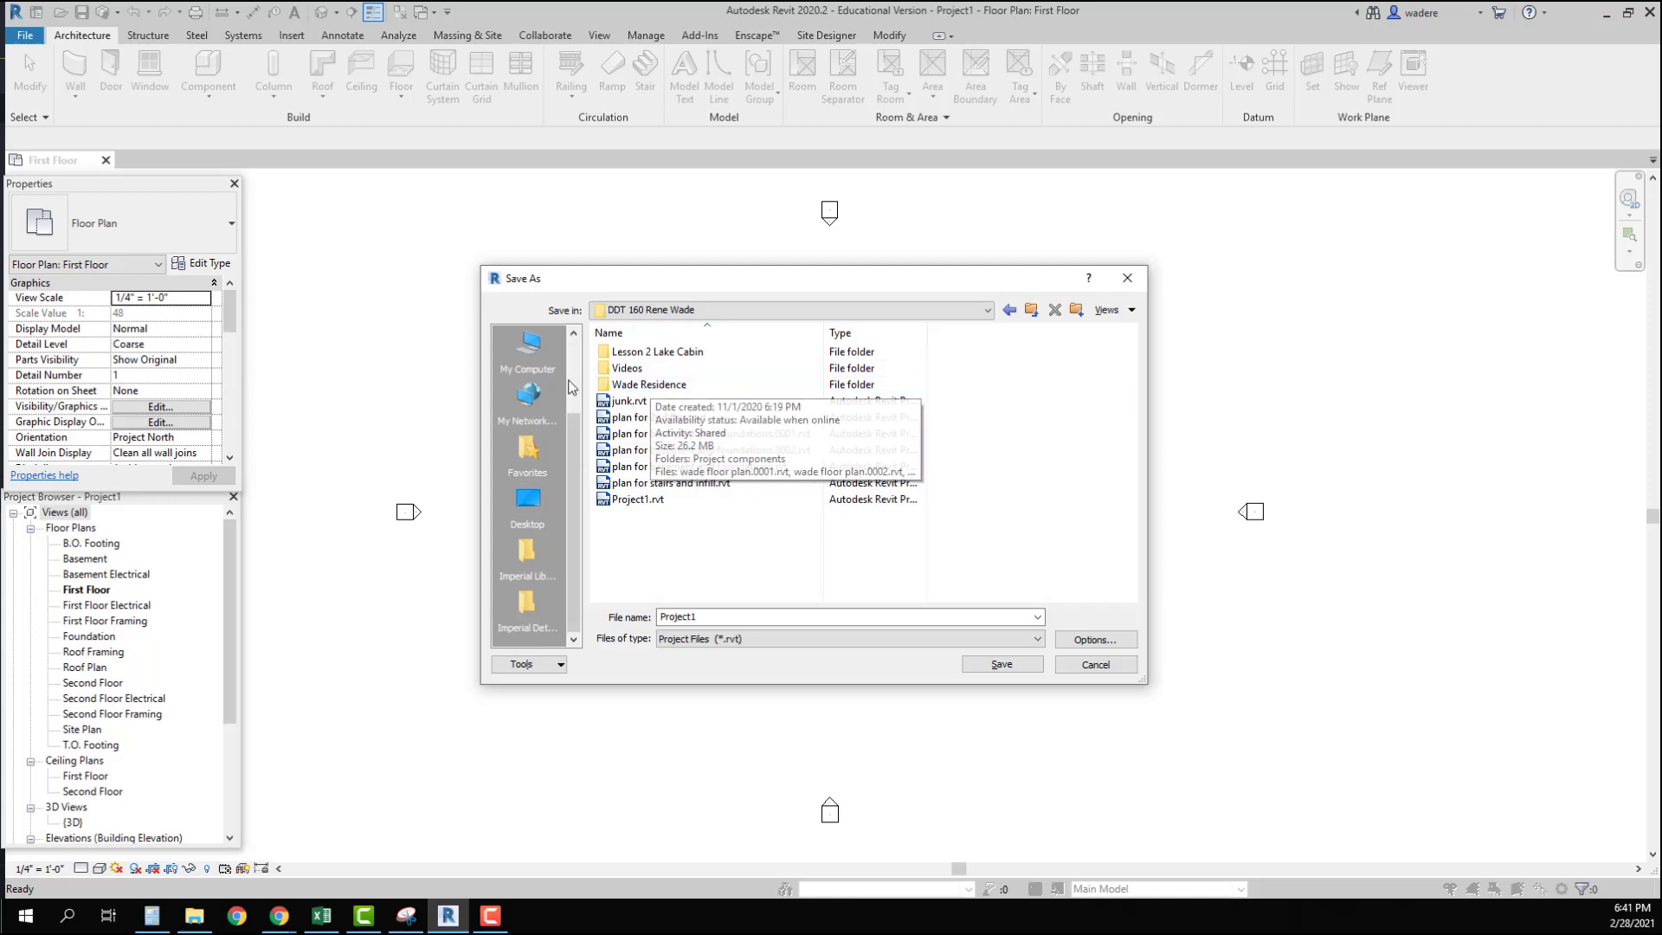
pyautogui.doubleClick(626, 385)
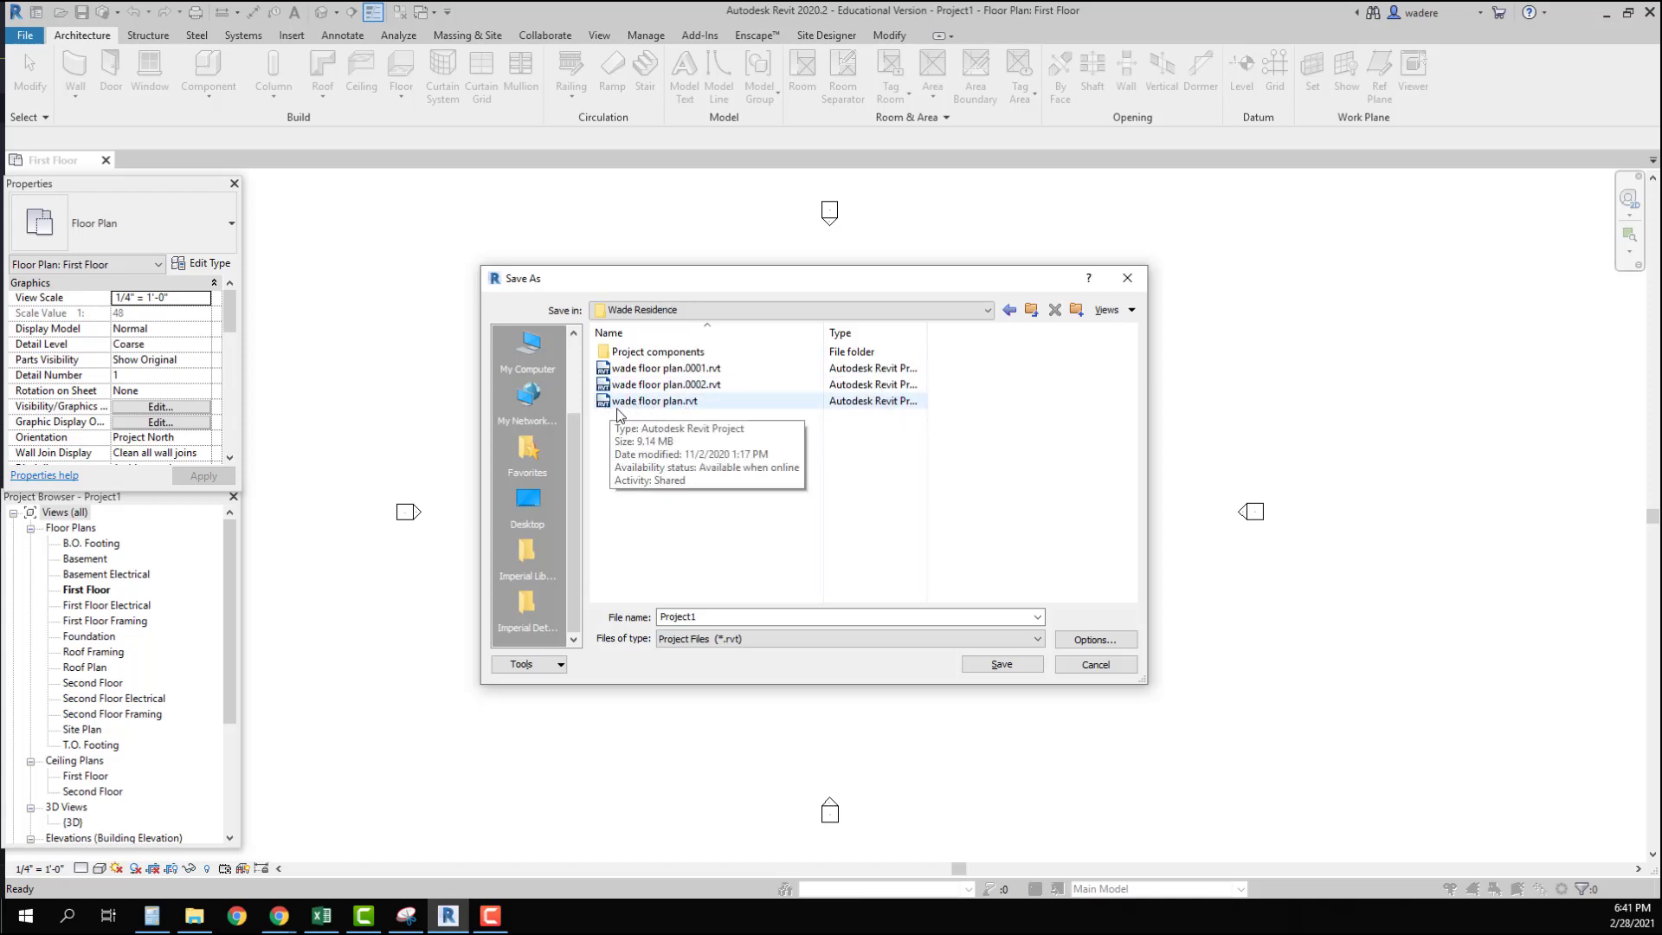
# Set Maximum backups to 5 and save the project as wade floor plana.rvt.
pyautogui.click(1081, 640)
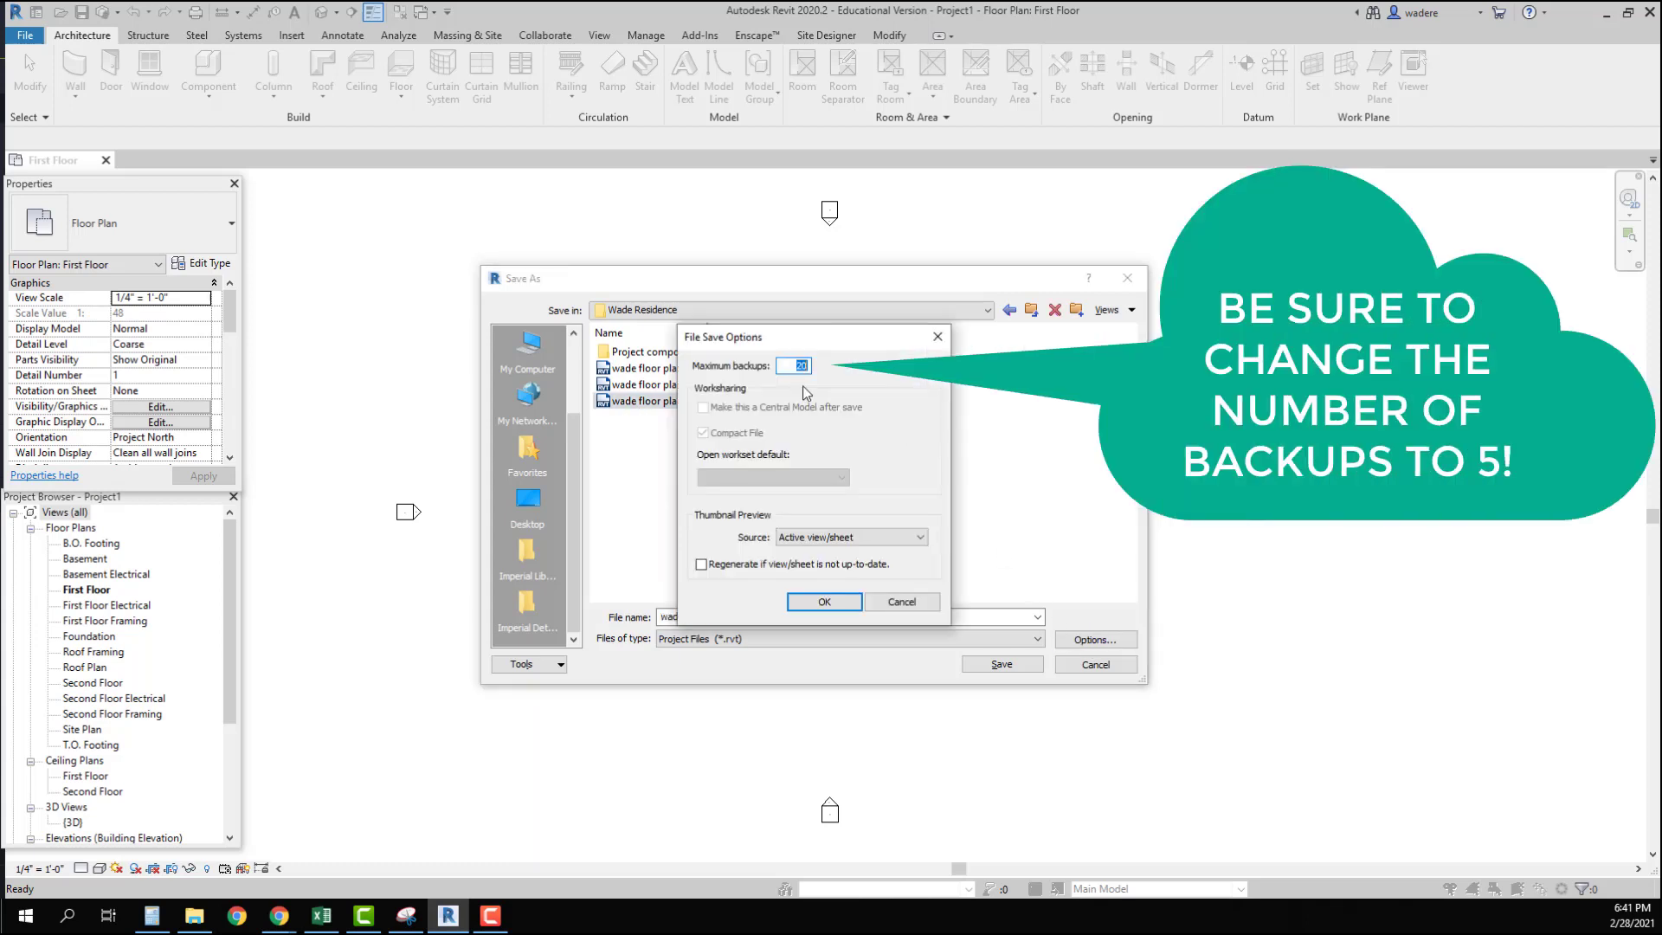
pyautogui.doubleClick(788, 368)
pyautogui.write('5')
pyautogui.click(826, 603)
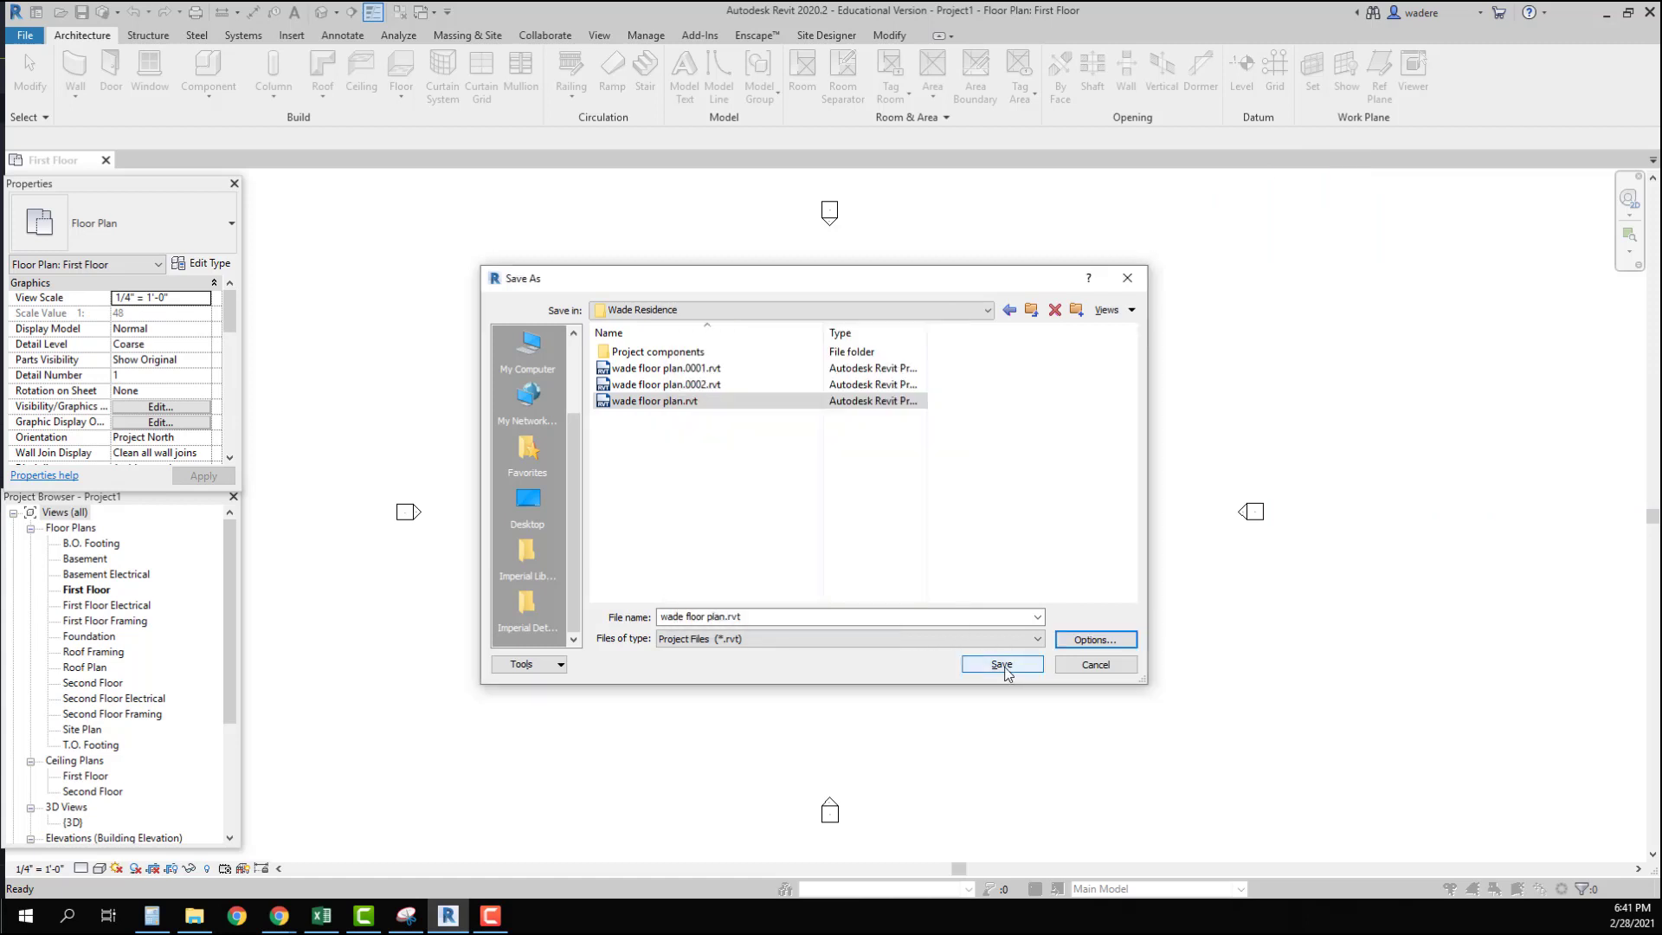
pyautogui.click(720, 617)
pyautogui.write('a')
pyautogui.press('Return')
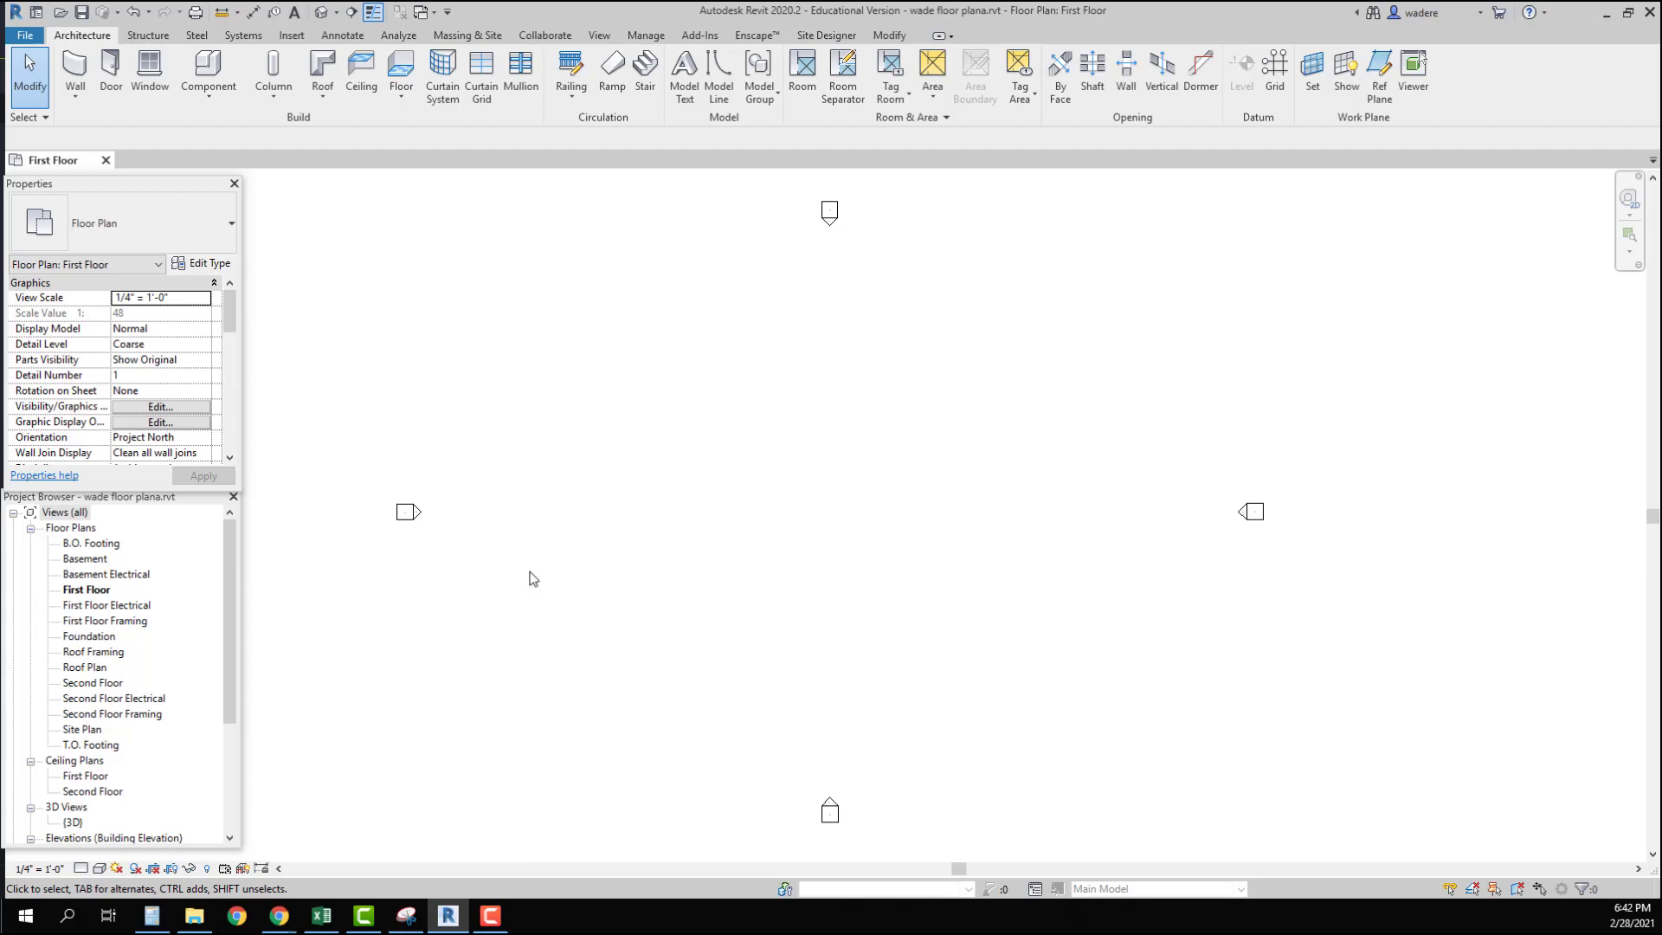
# Switch to the Chrome window with the Conceptboard interior and exterior wood-framed wall diagrams.
pyautogui.hotkey('alt', 'Tab')
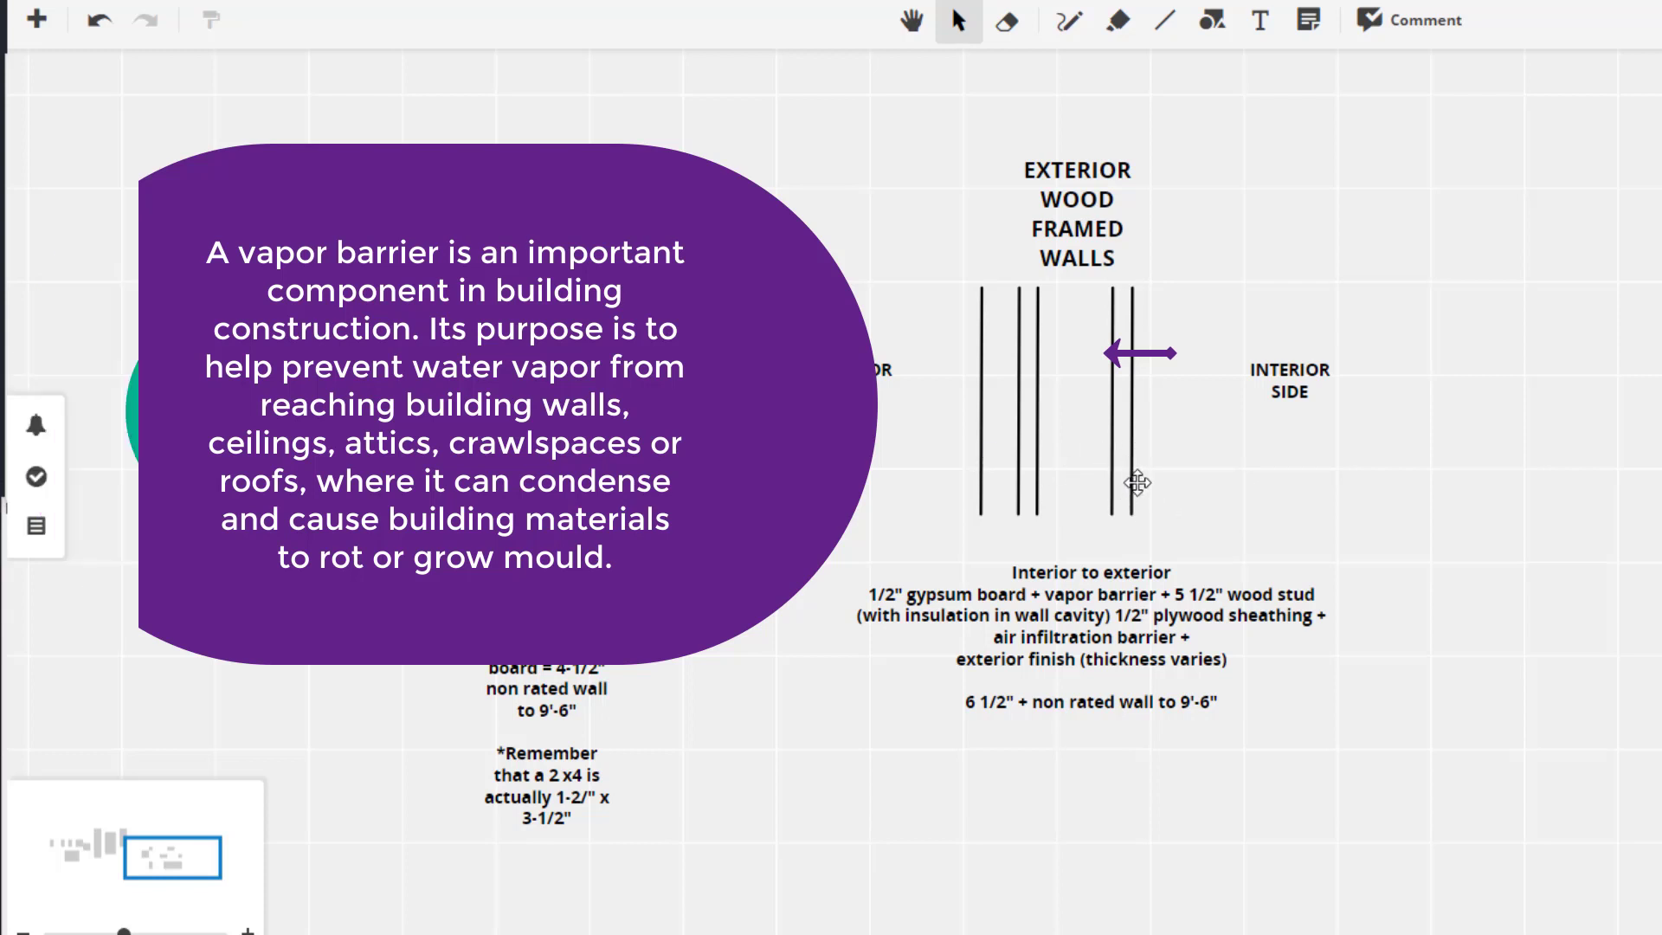
# Drag the purple arrow down between the exterior wall's stud layers, then undo the move.
pyautogui.moveTo(1131, 475); pyautogui.dragTo(1046, 457)
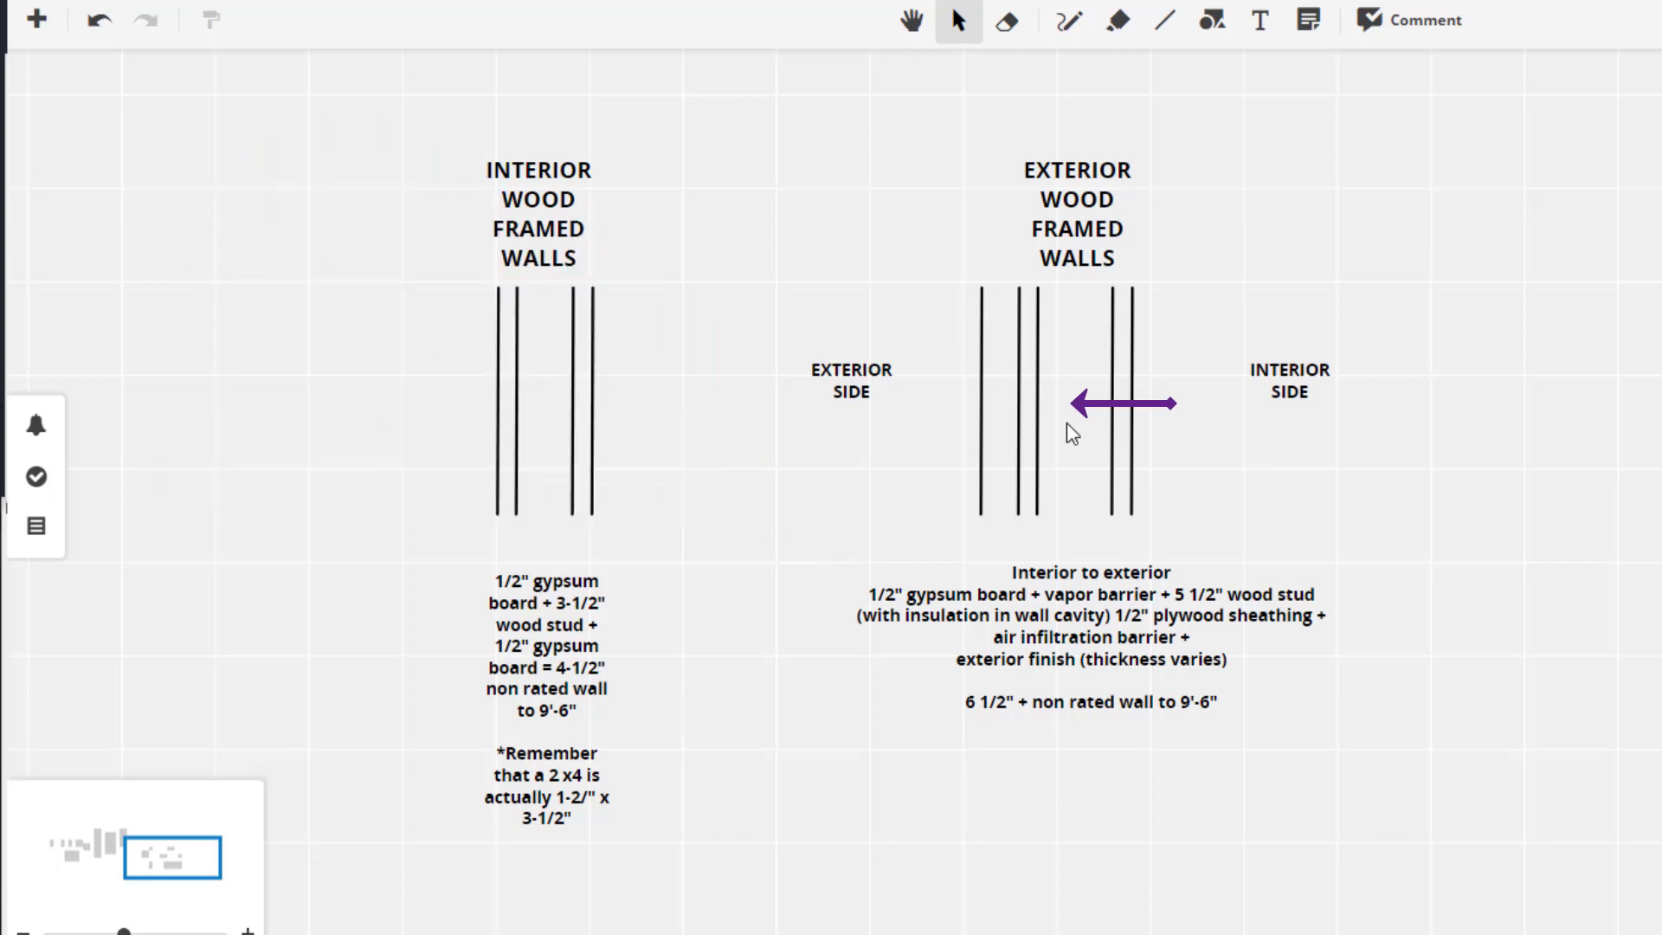
pyautogui.moveTo(1071, 432); pyautogui.dragTo(1032, 427)
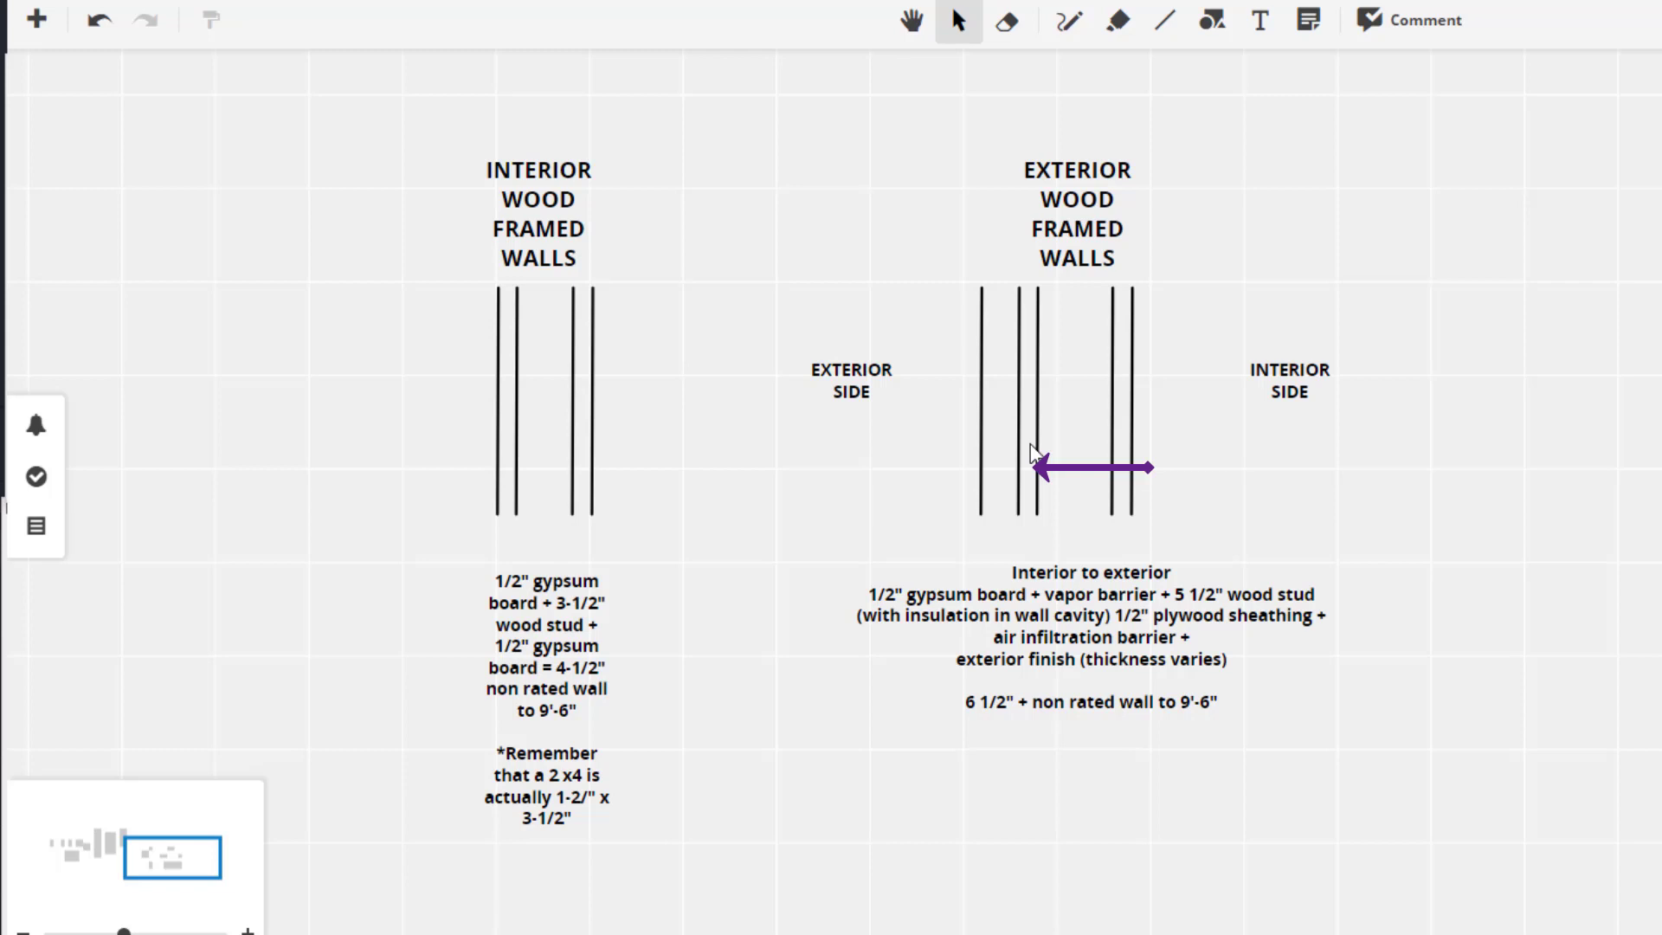
pyautogui.hotkey('ctrl', 'z')
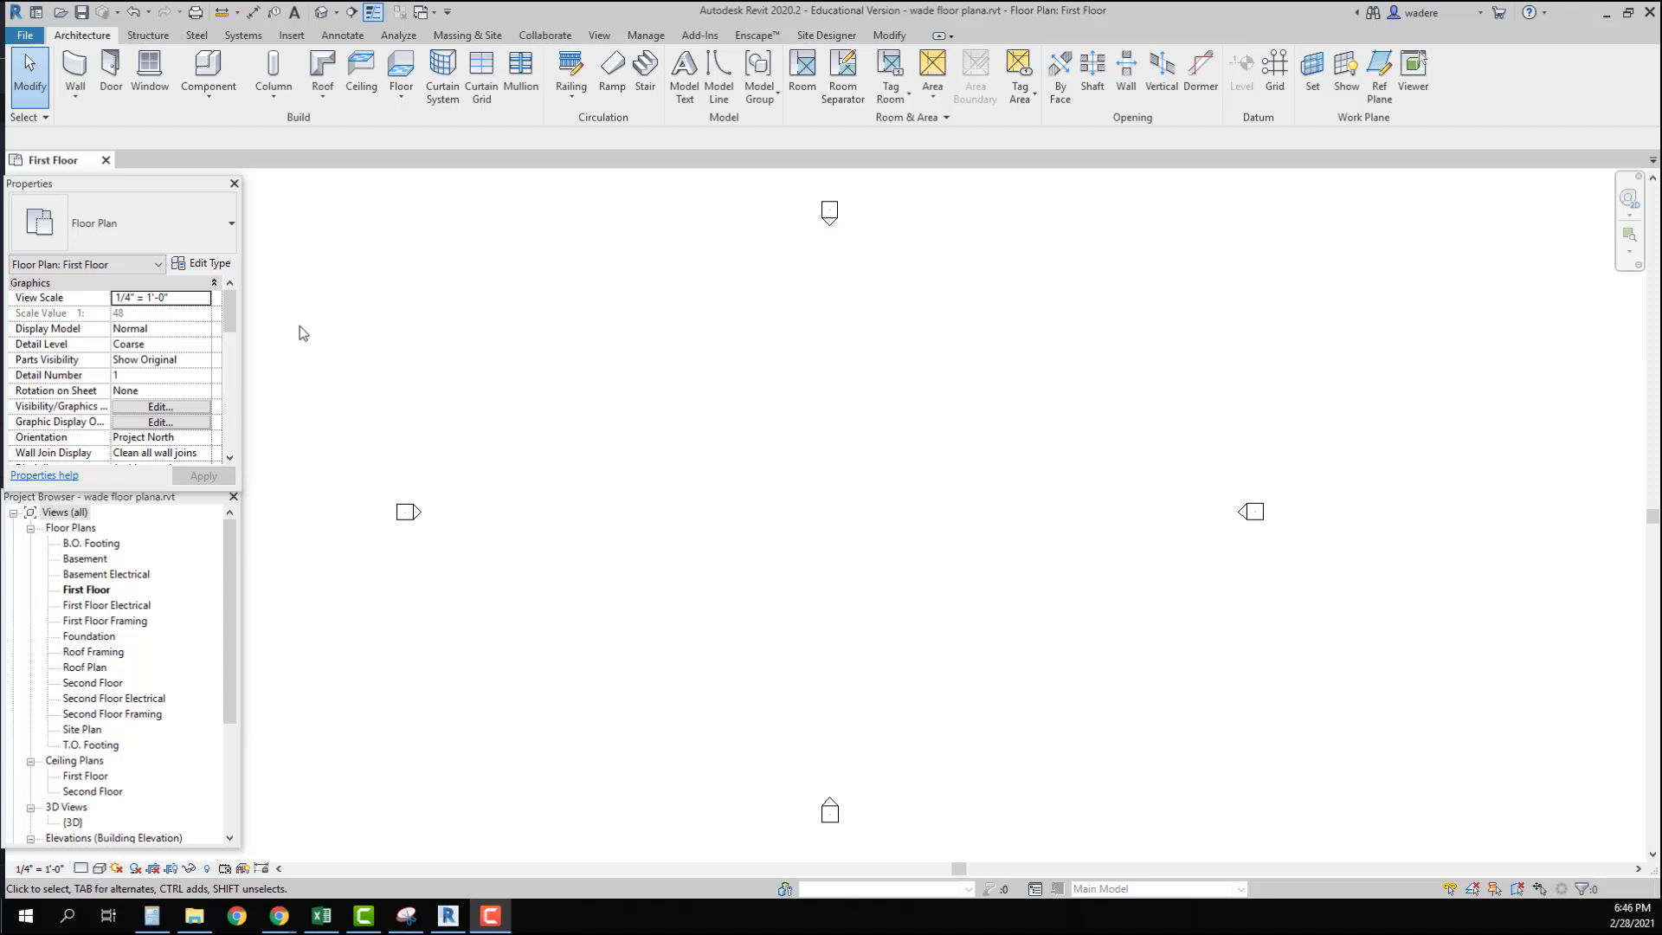
# Start the Wall: Architectural command from the Architecture tab's Wall dropdown.
pyautogui.click(76, 99)
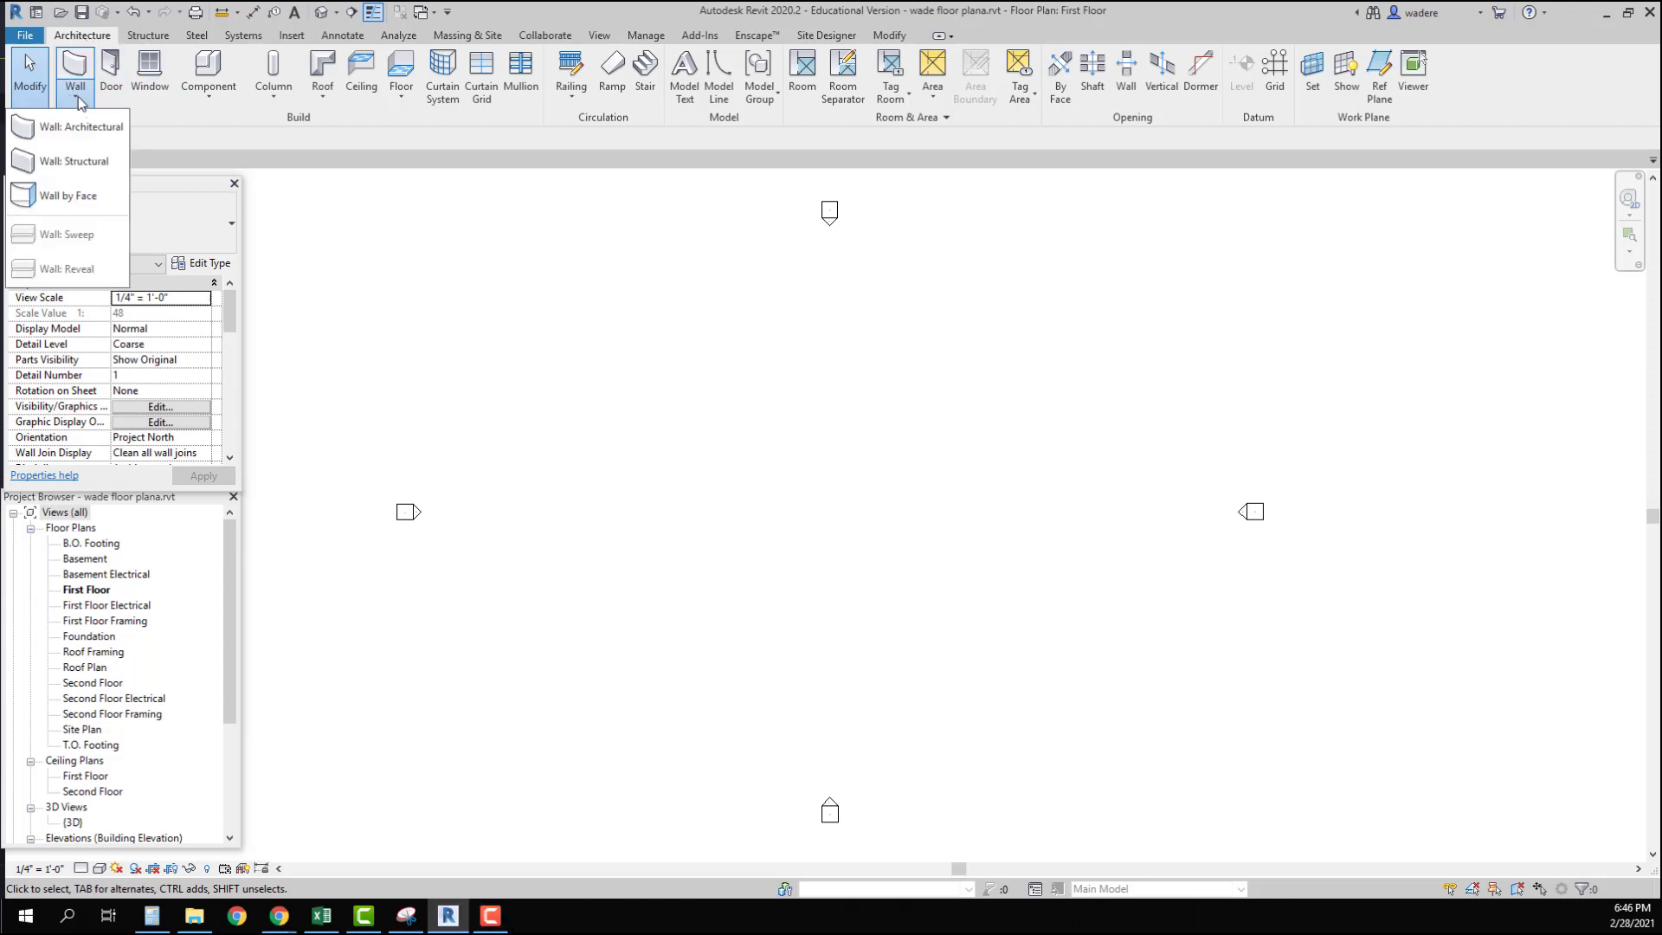
pyautogui.click(81, 126)
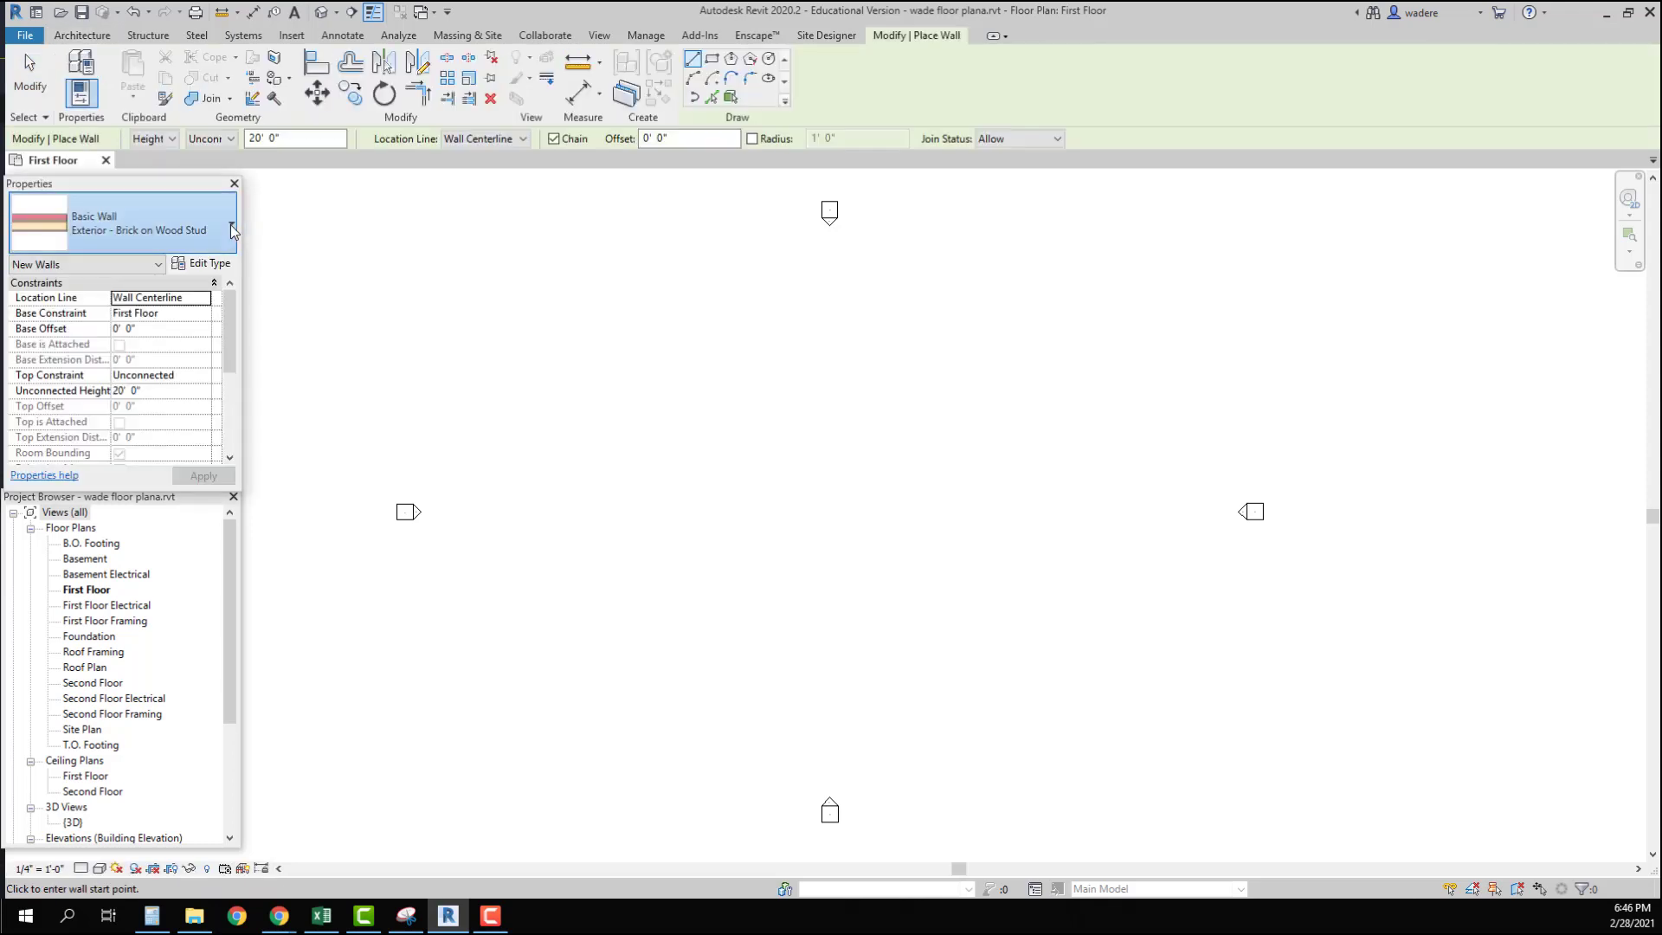
# Choose Basic Wall: Interior - 4 1/2" Partition in the Properties type selector.
pyautogui.click(232, 225)
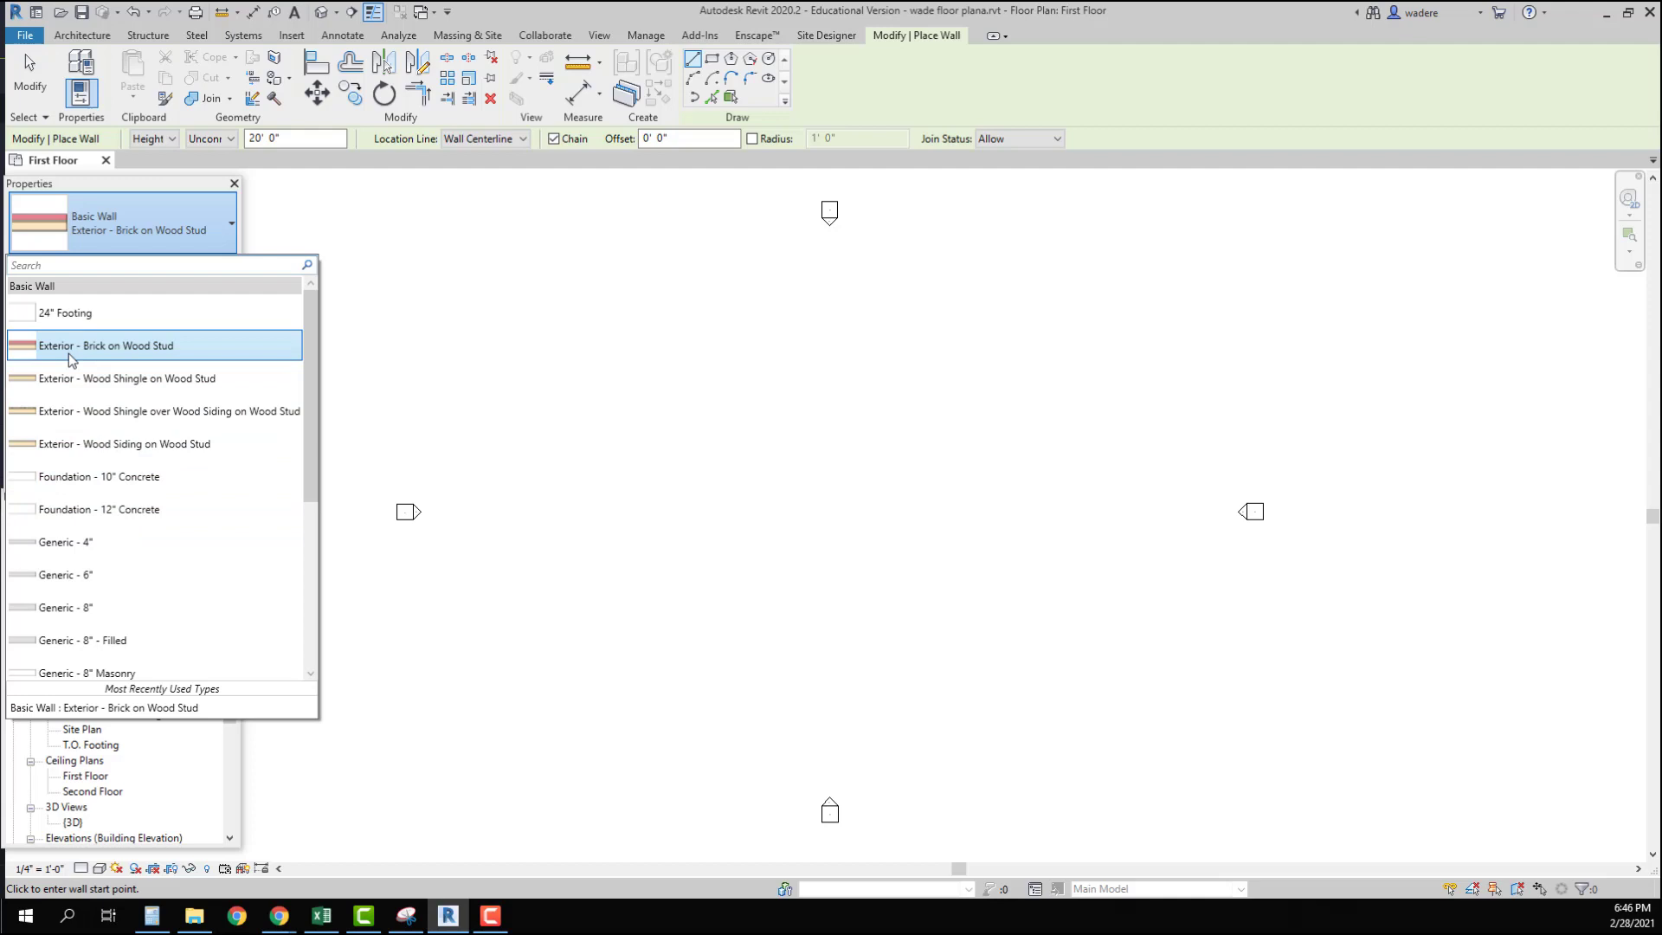
pyautogui.scroll(-2, 87, 575)
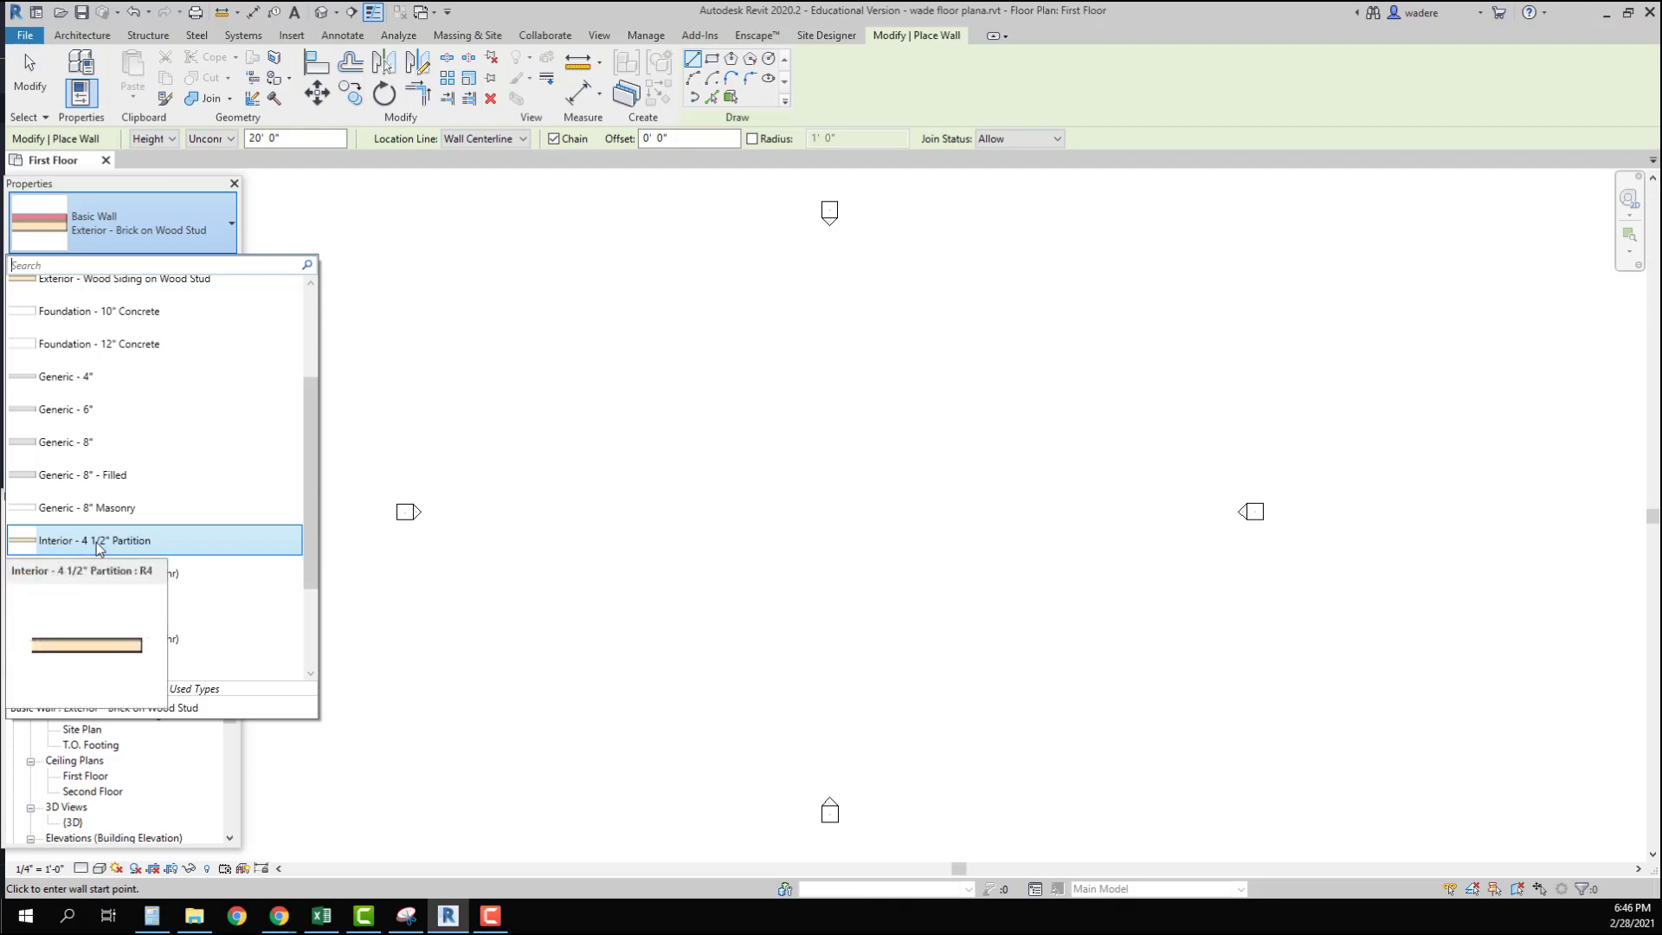
pyautogui.click(98, 544)
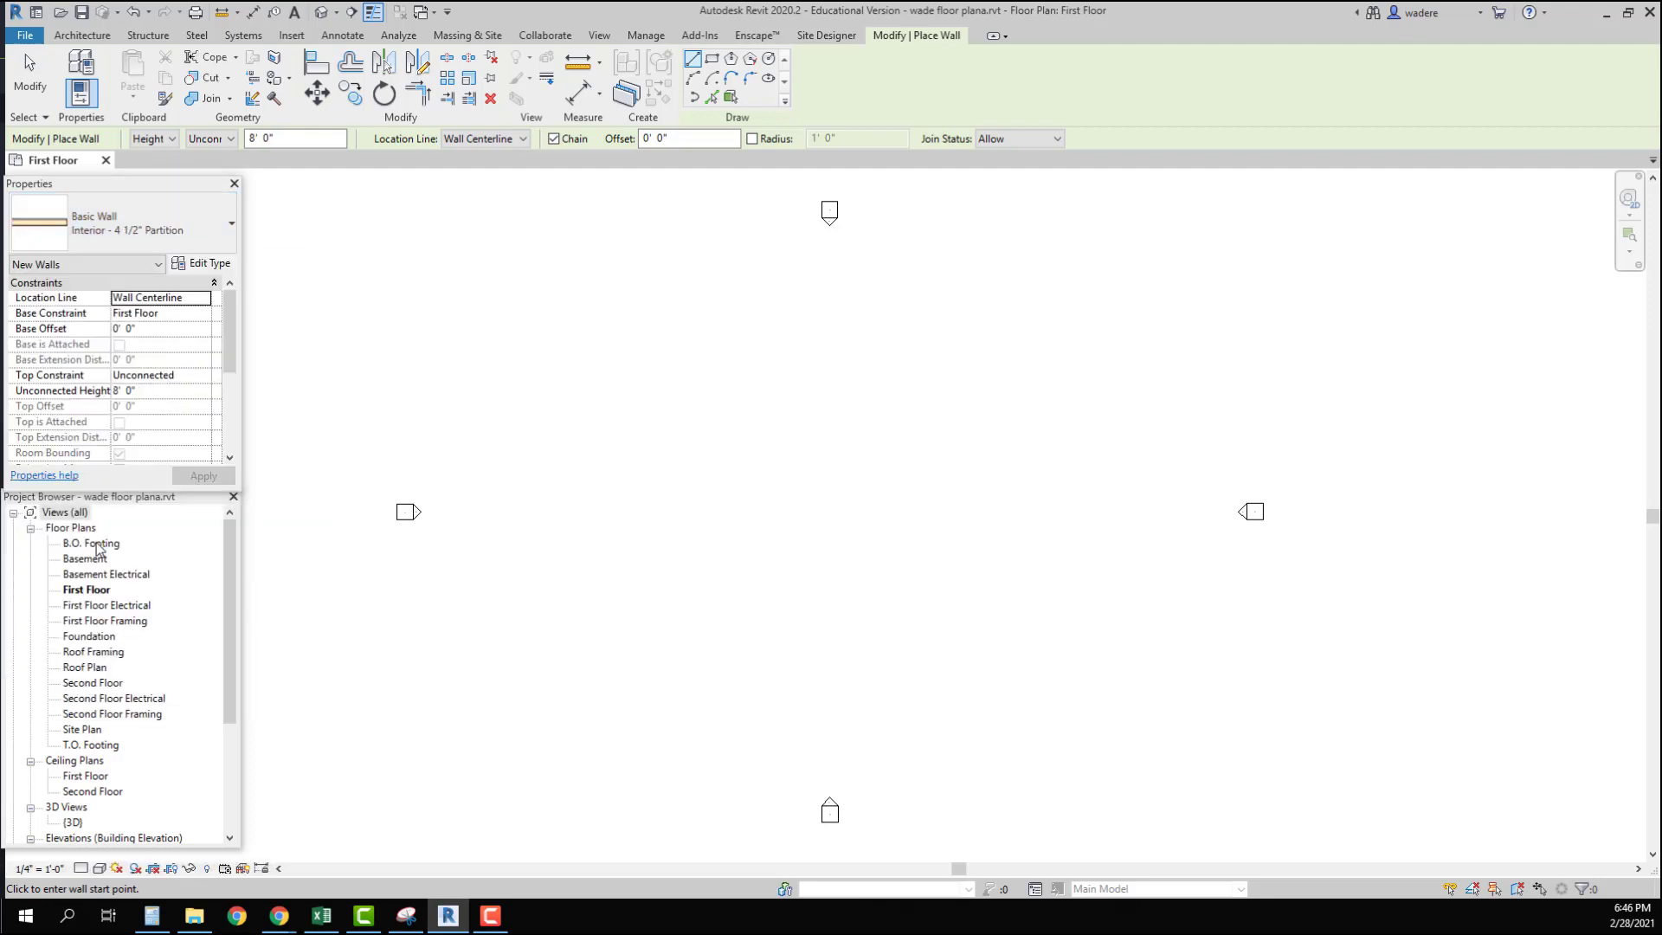
# Inspect the partition's gypsum board and 3 1/2" stud layers in Edit Assembly, then close it.
pyautogui.click(216, 264)
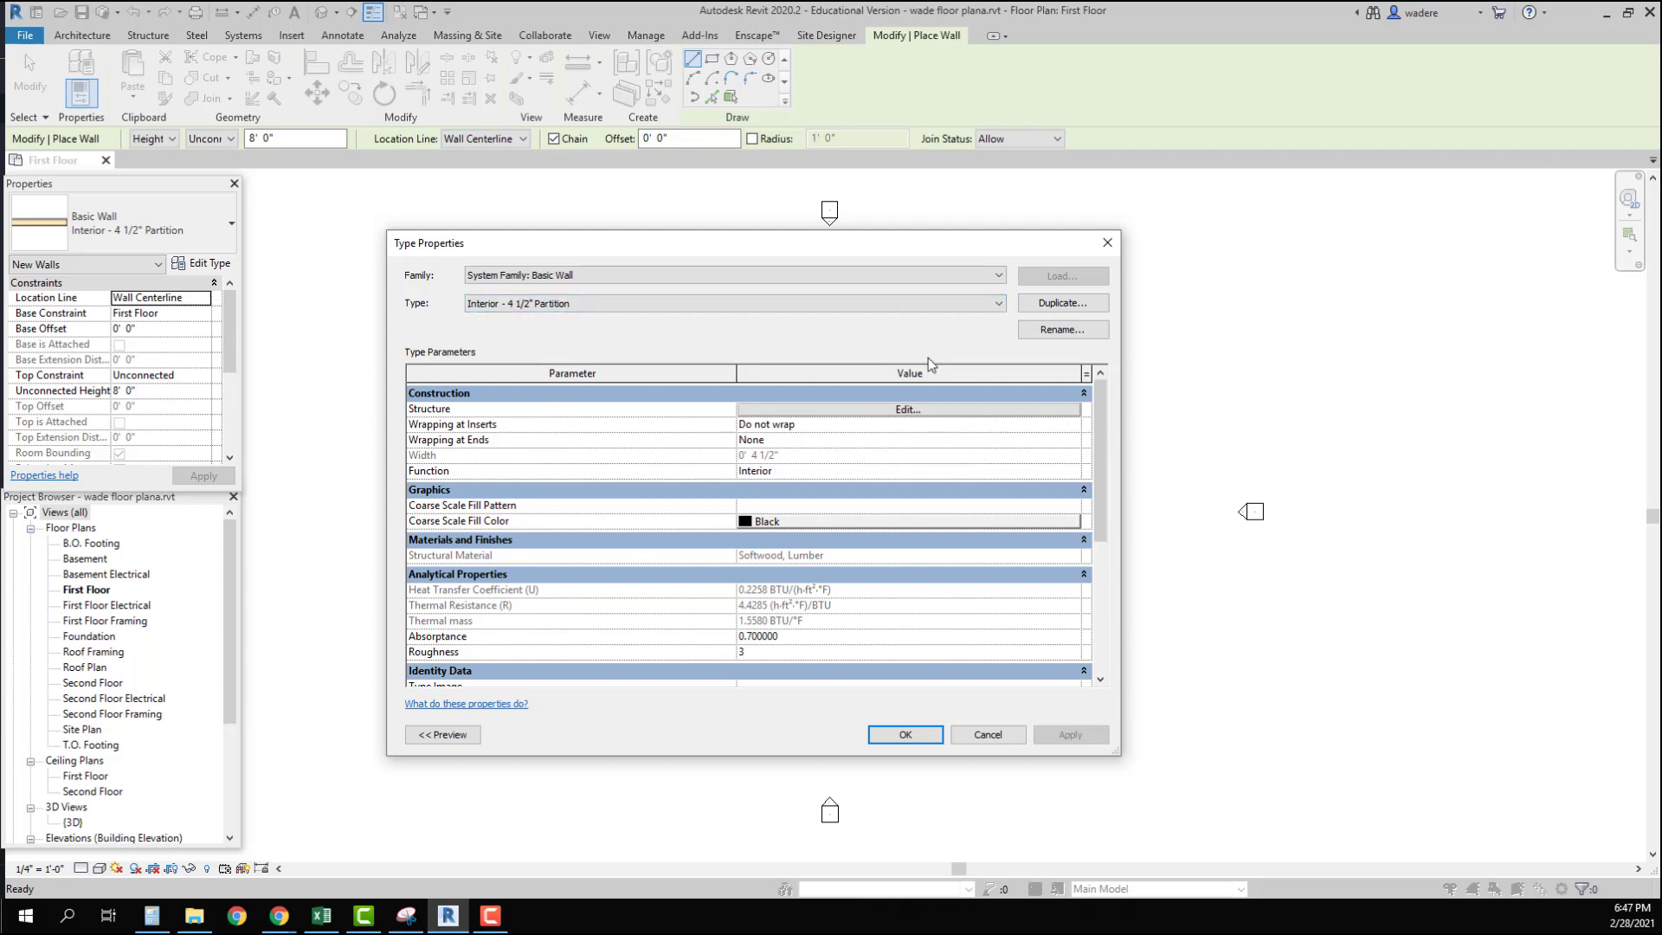
pyautogui.click(910, 414)
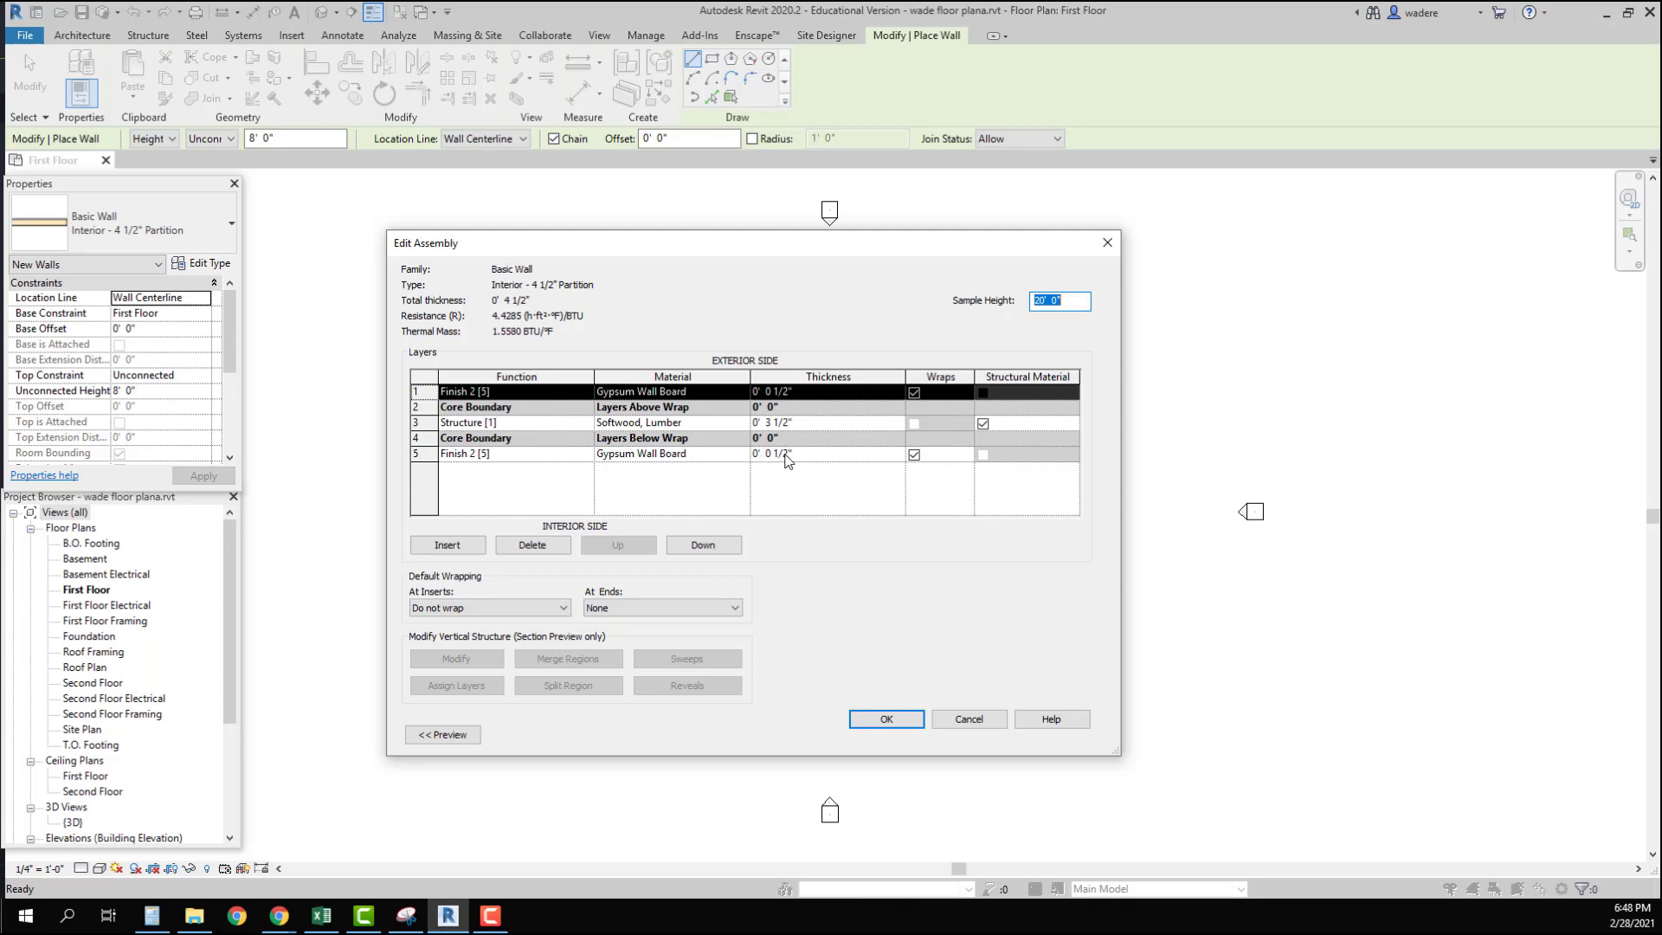
pyautogui.click(875, 720)
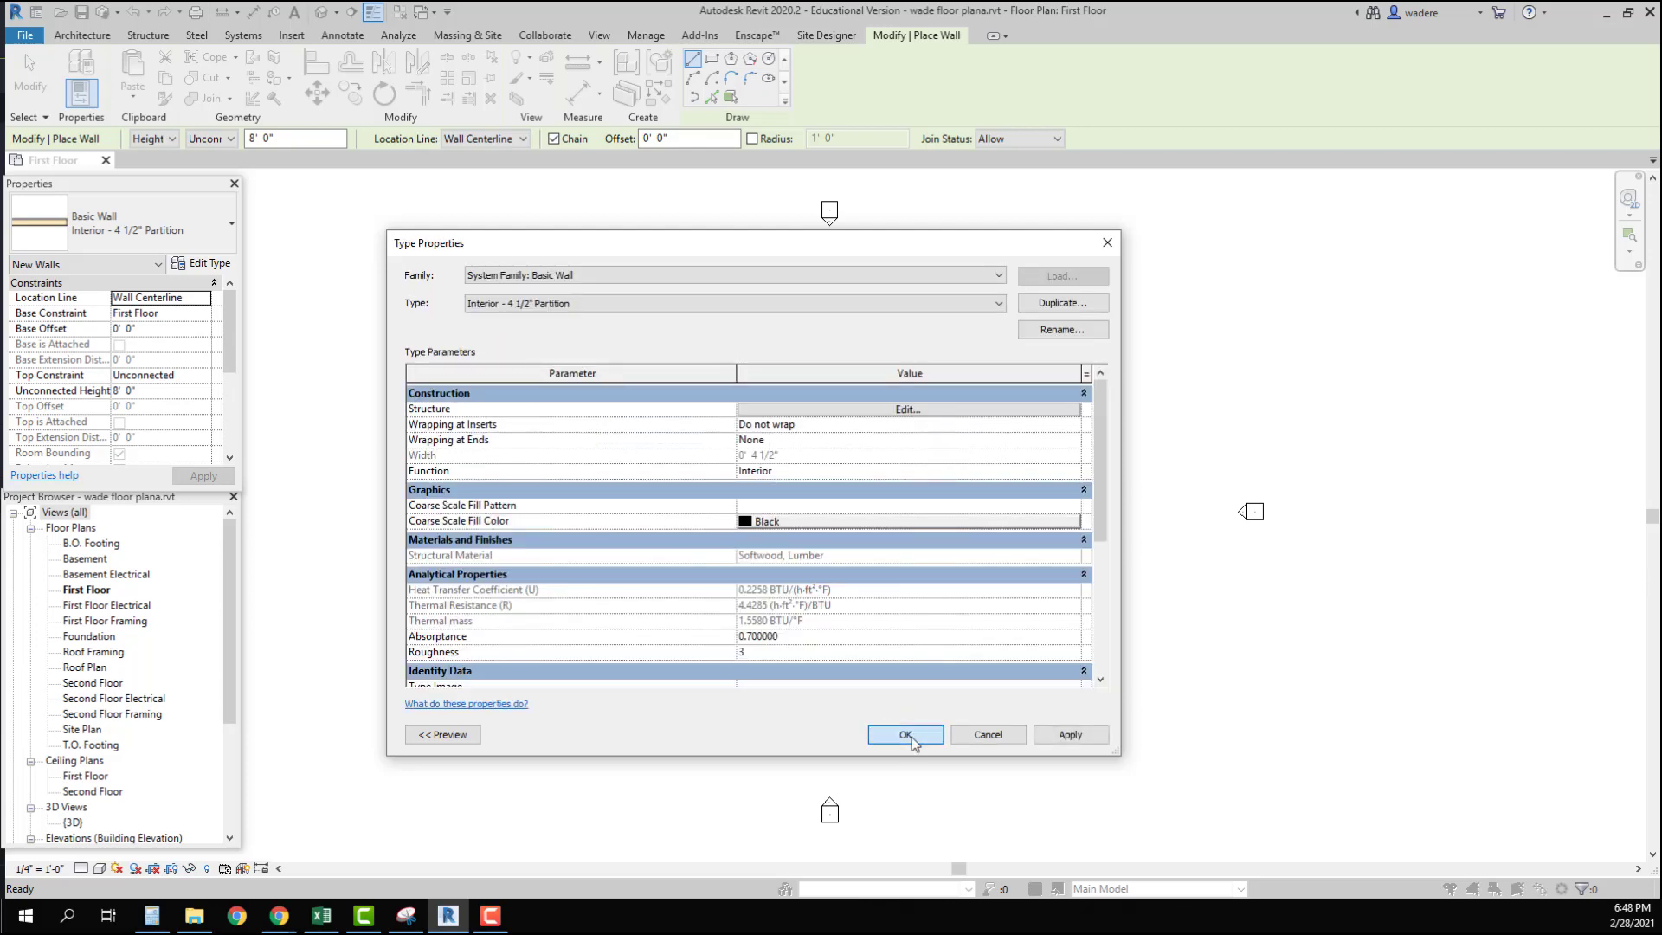
# Close Type Properties and change the partition's Unconnected Height from 8' 0" to 9' 6".
pyautogui.click(911, 736)
pyautogui.click(121, 223)
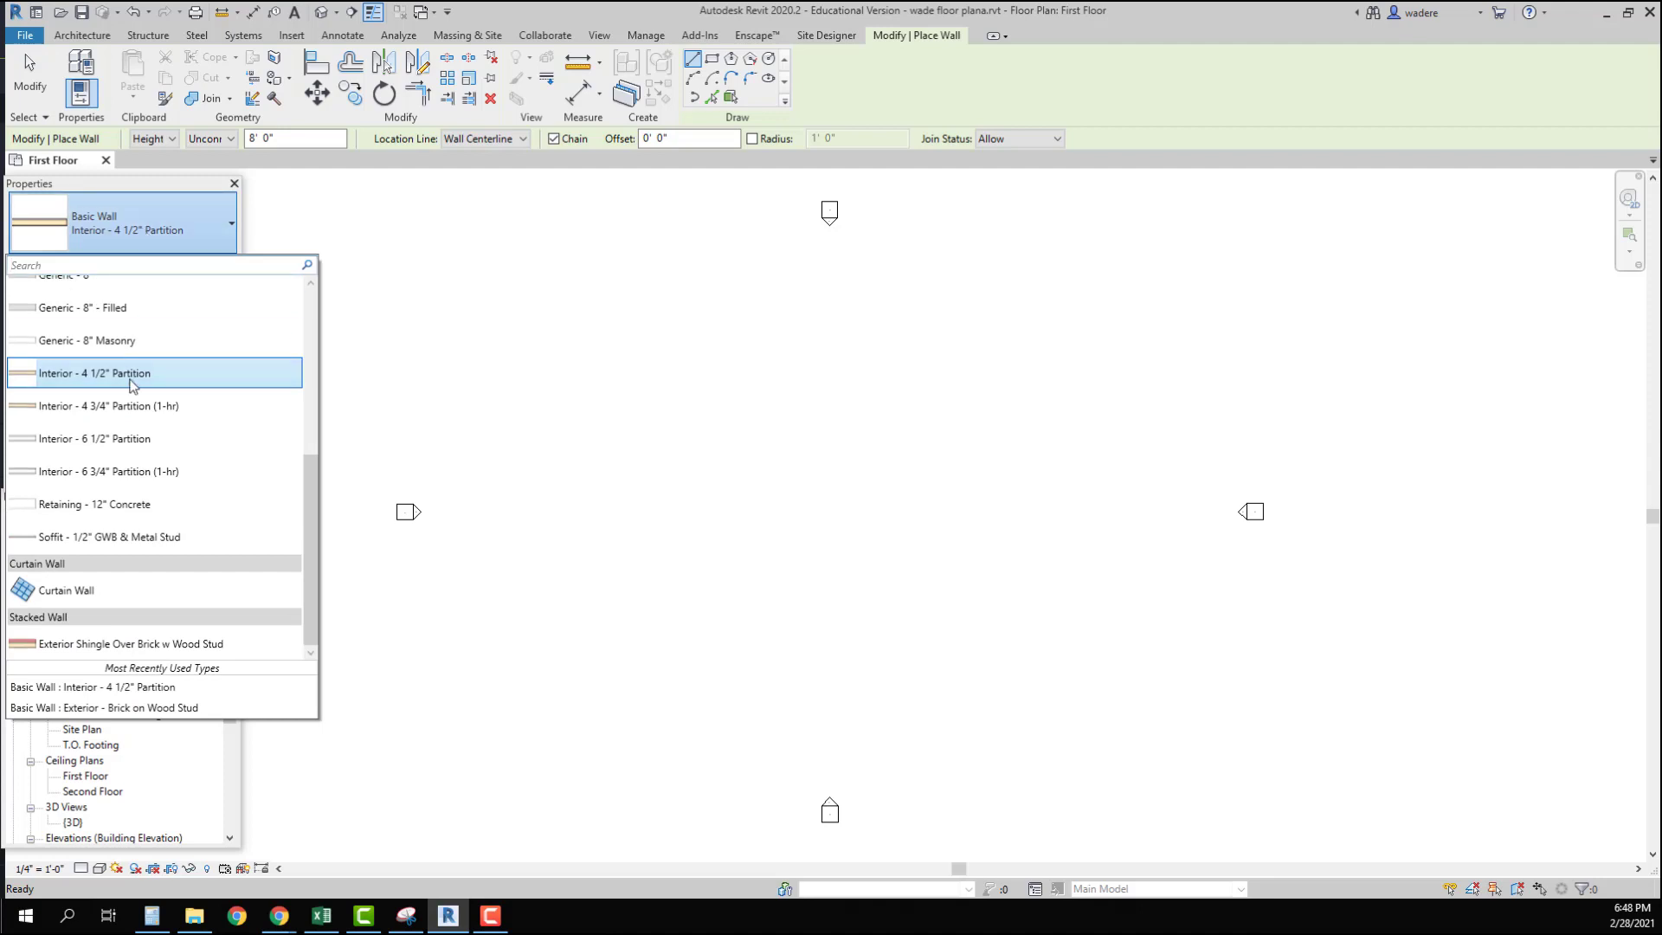
pyautogui.click(129, 377)
pyautogui.click(134, 391)
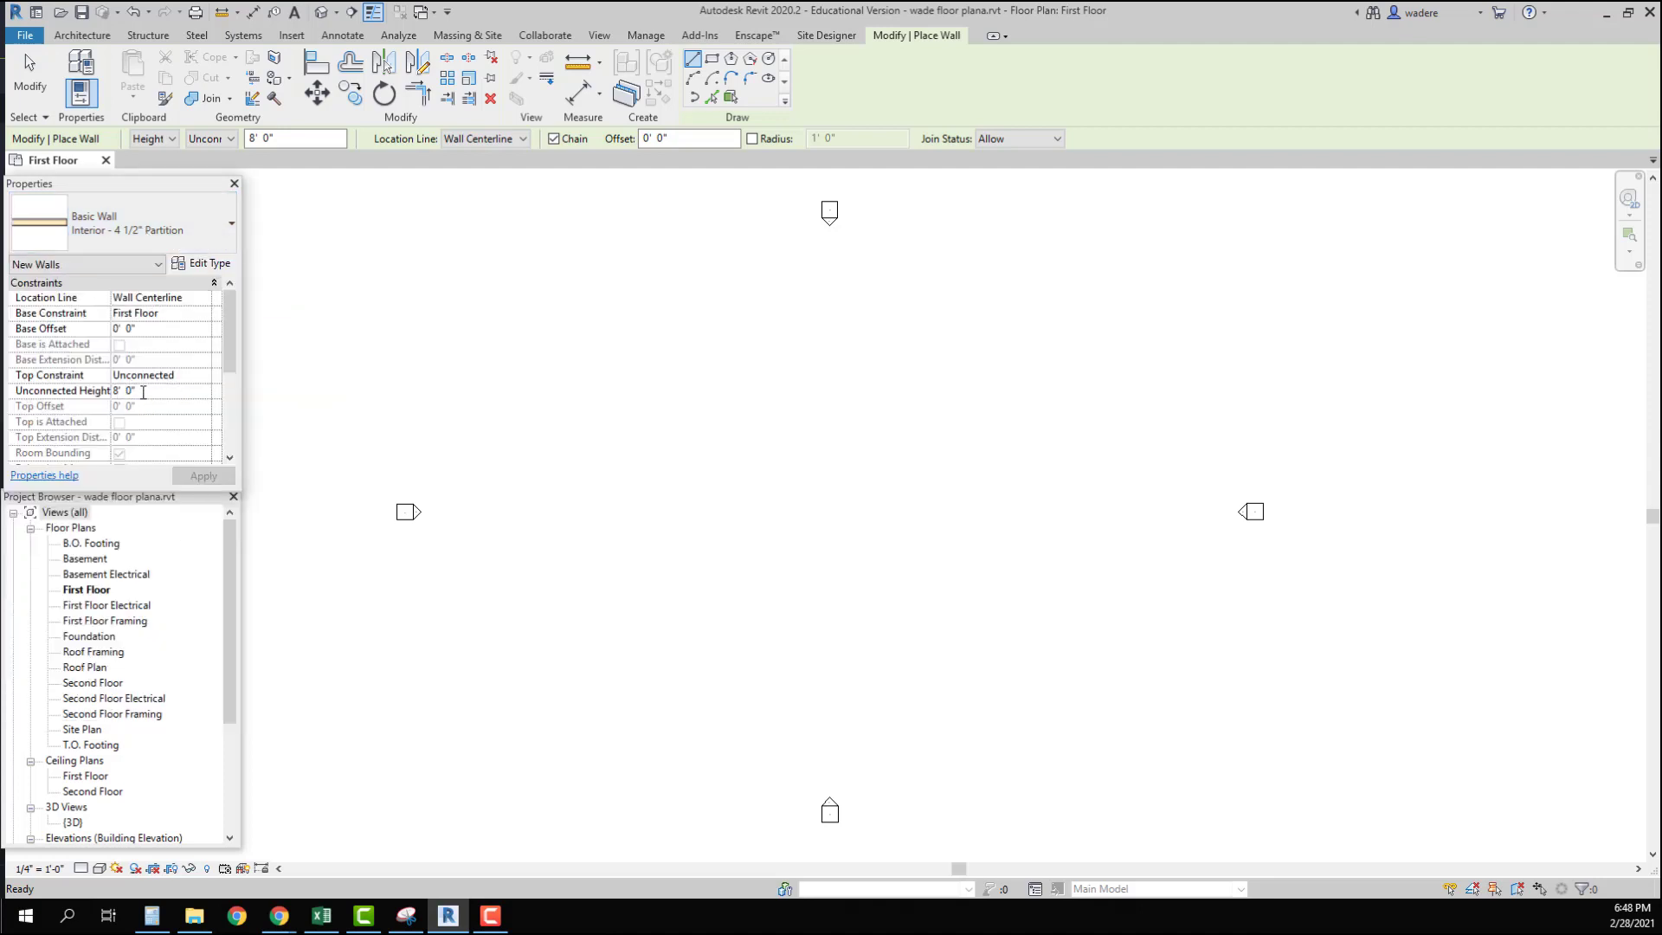
pyautogui.moveTo(139, 393); pyautogui.dragTo(113, 391)
pyautogui.write("9'6")
pyautogui.click(203, 476)
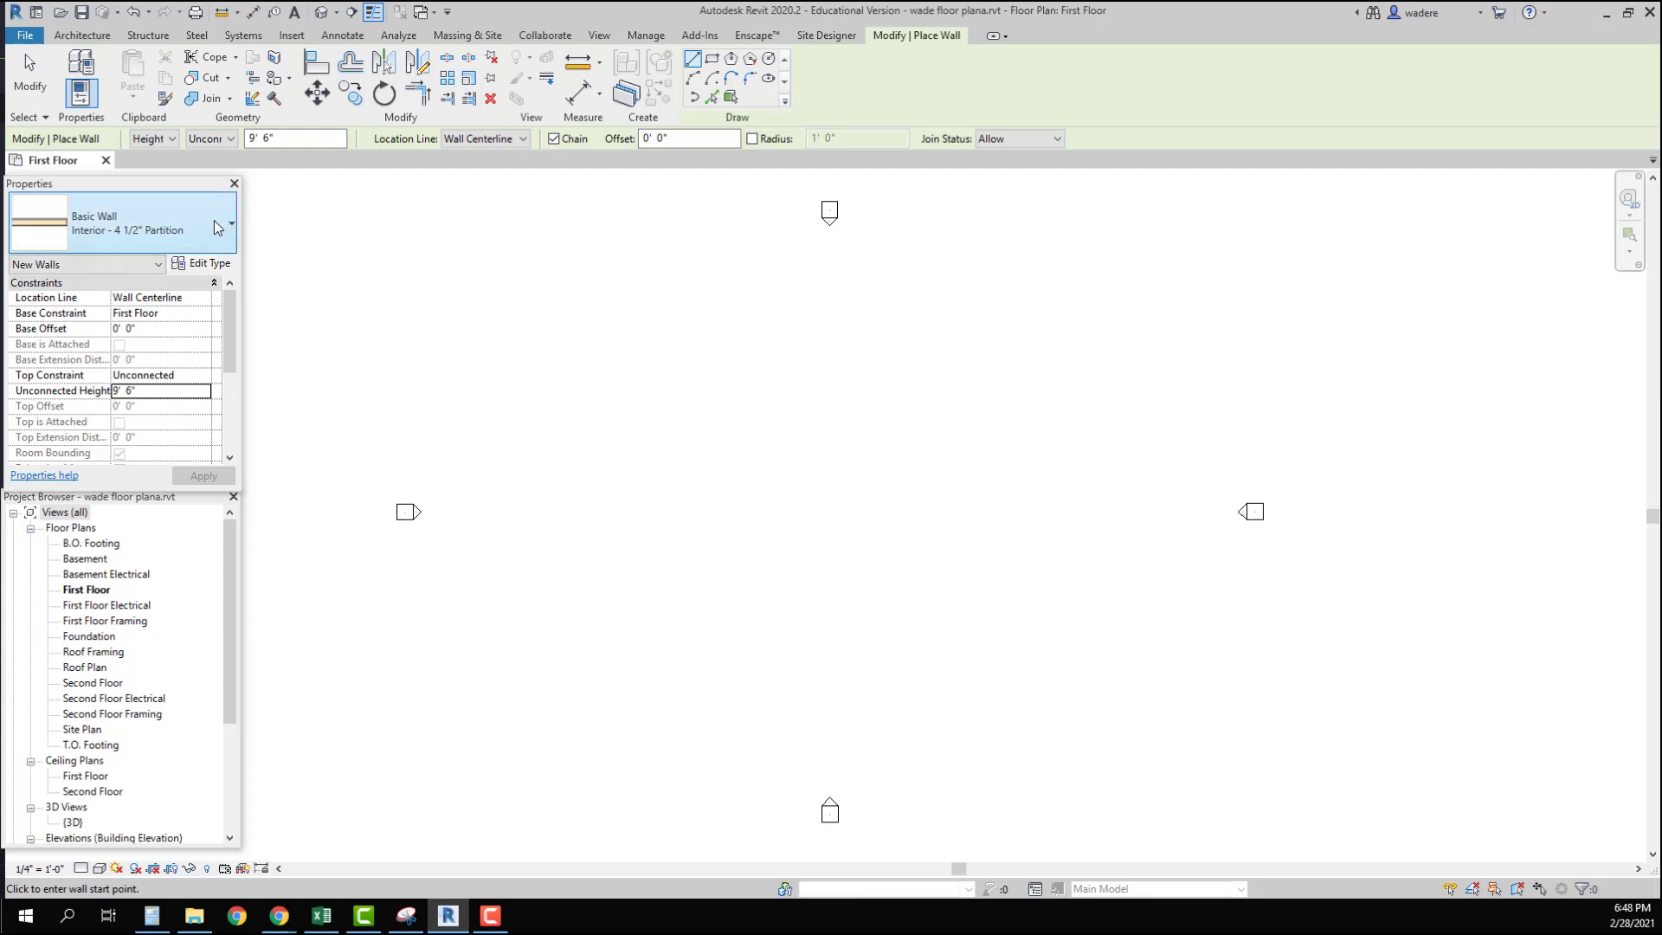
# Preview the Exterior wall types in the type selector while keeping the Interior - 4 1/2" Partition.
pyautogui.click(215, 251)
pyautogui.scroll(4, 208, 497)
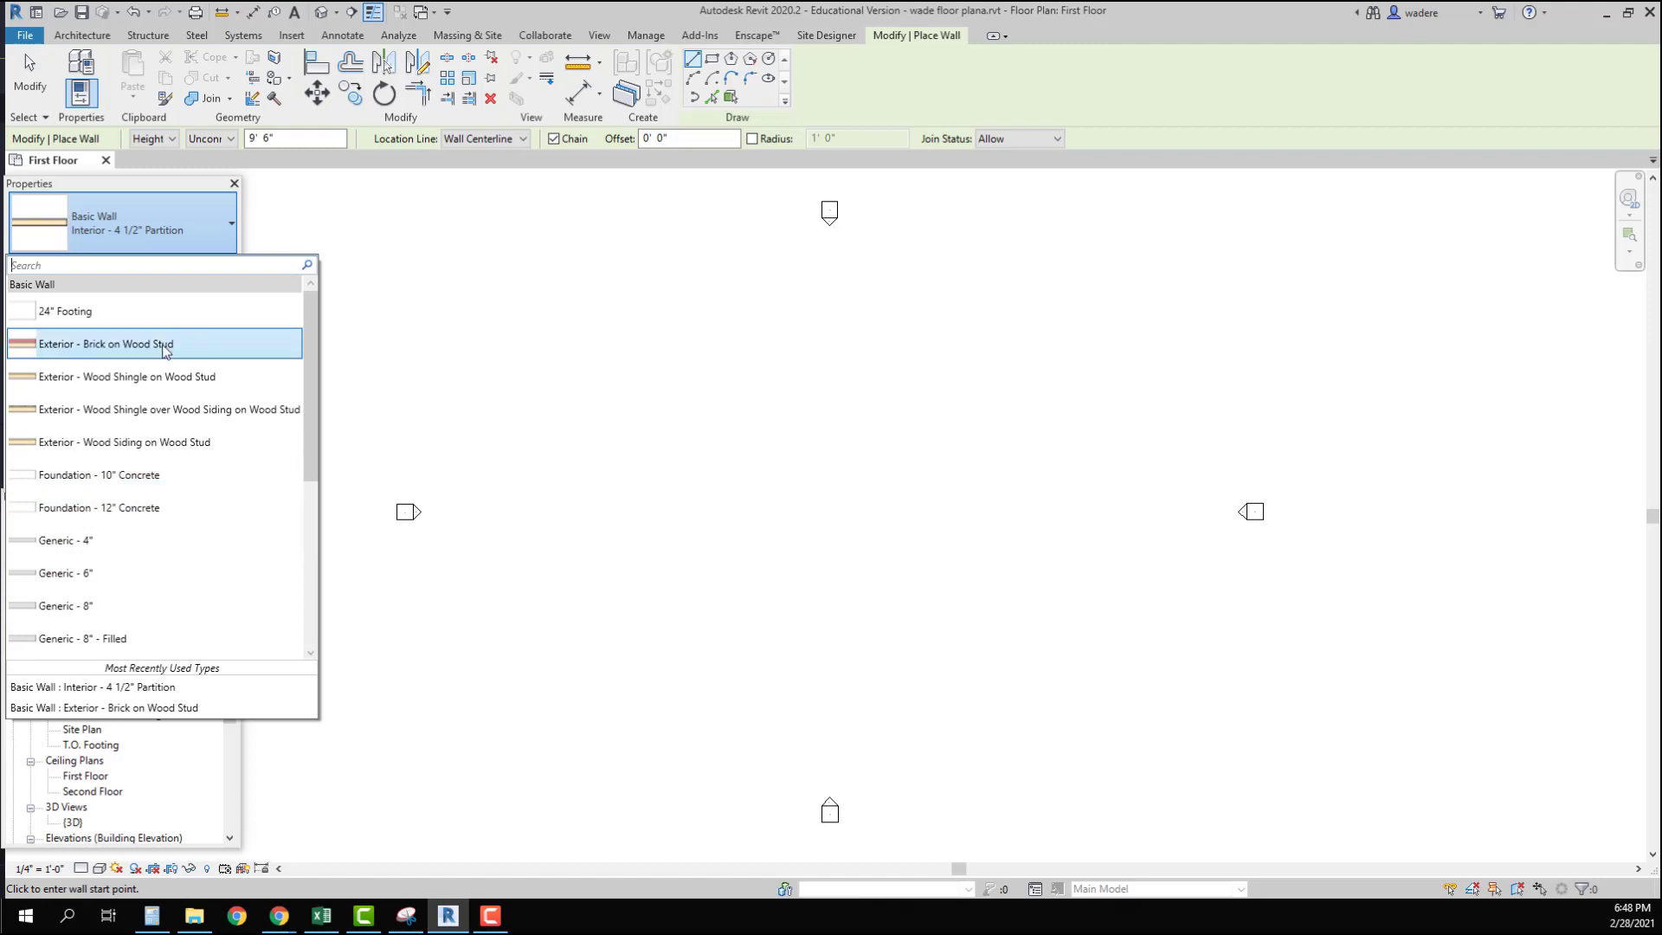
pyautogui.moveTo(164, 350)
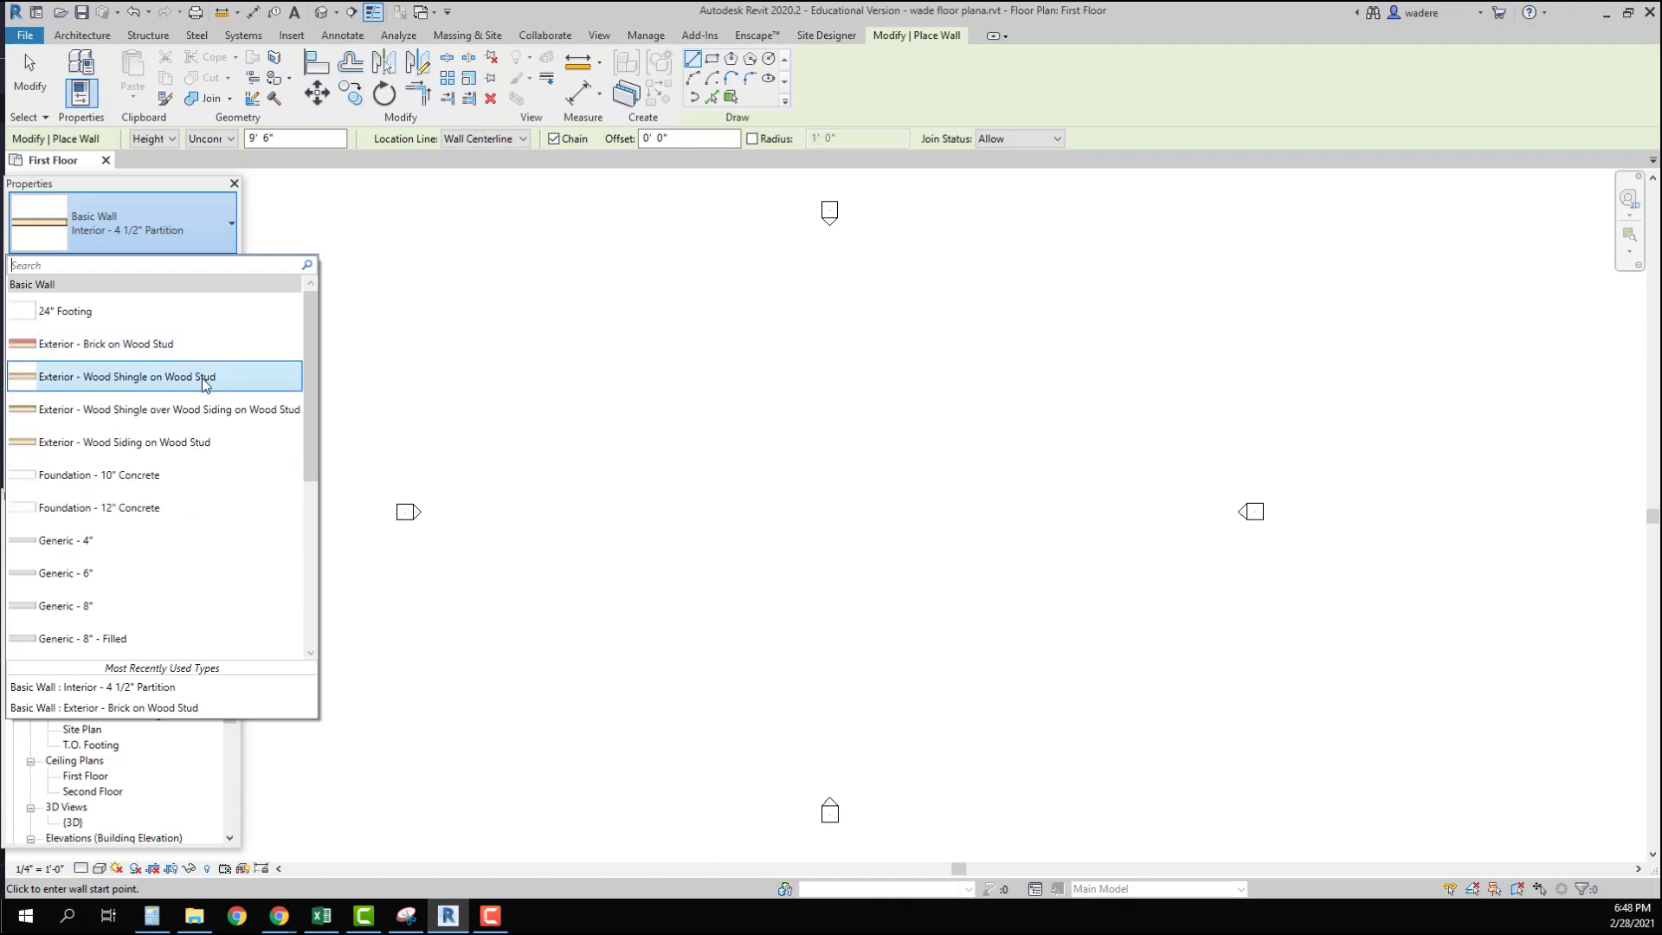
pyautogui.moveTo(205, 385)
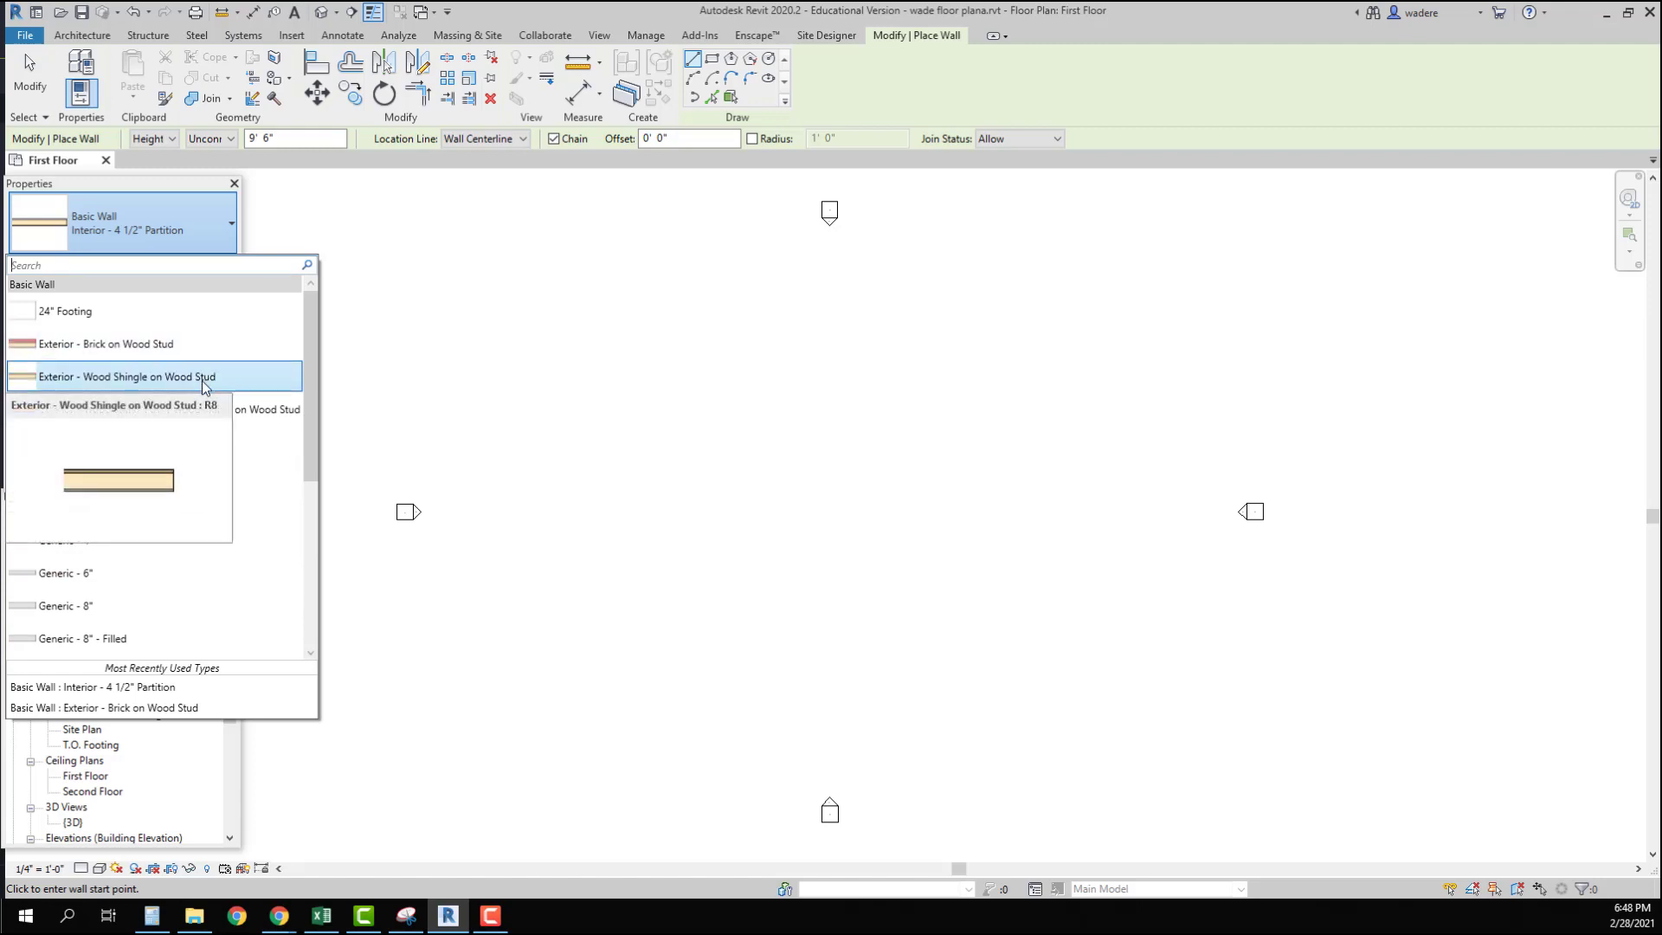
pyautogui.moveTo(234, 417)
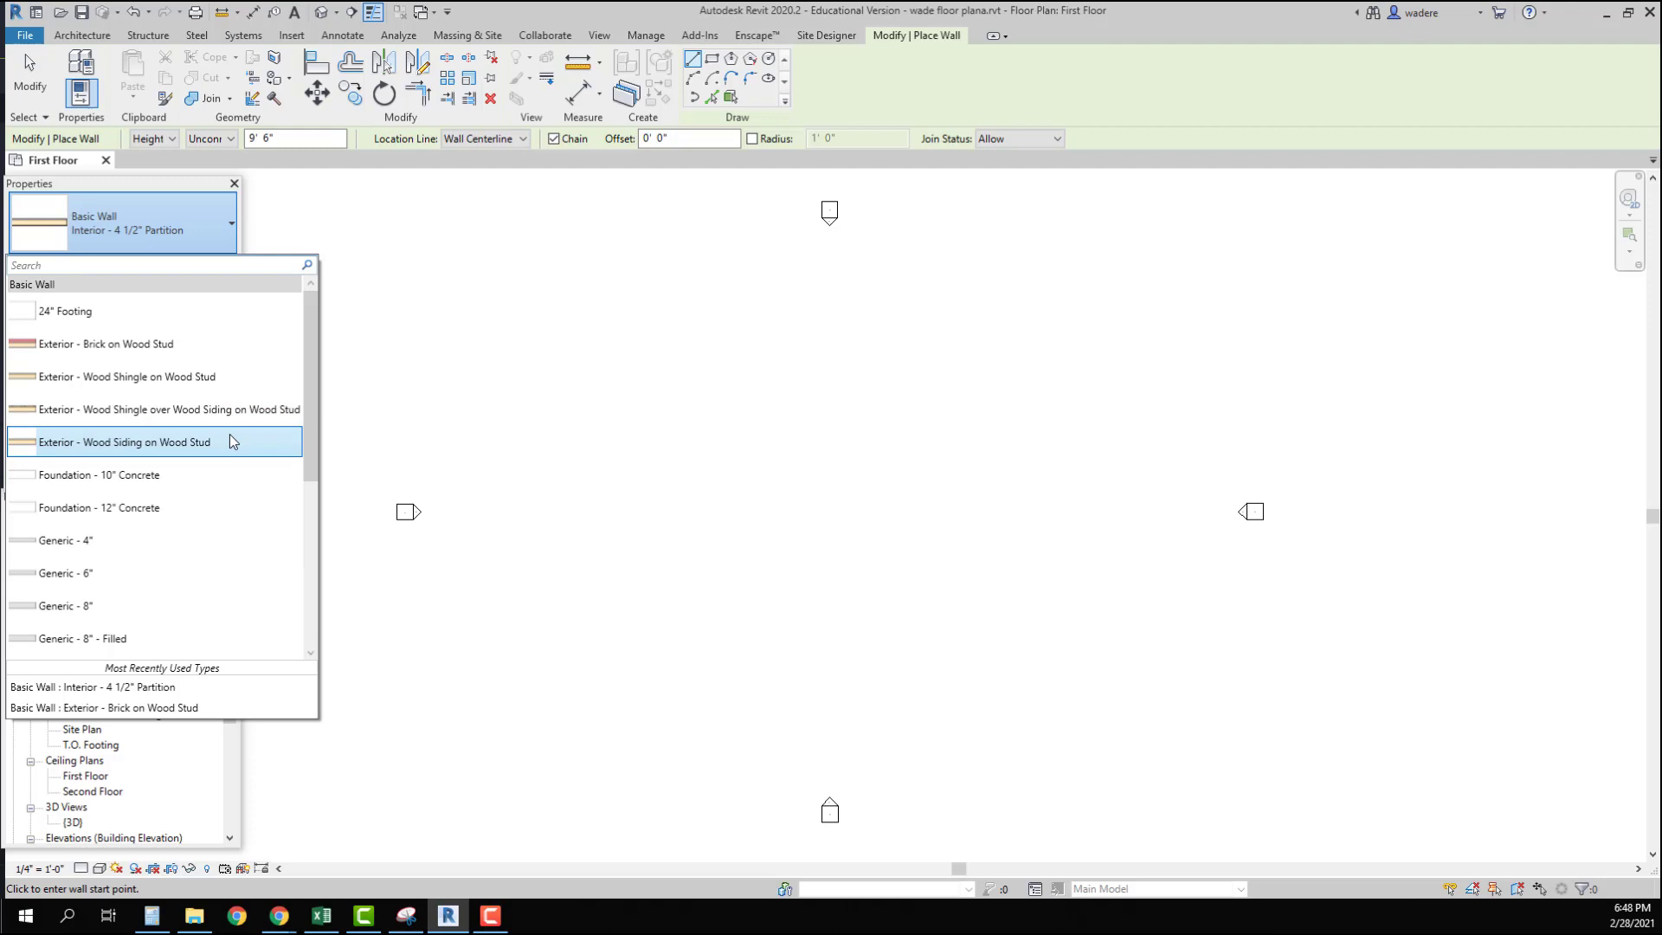
pyautogui.moveTo(167, 448)
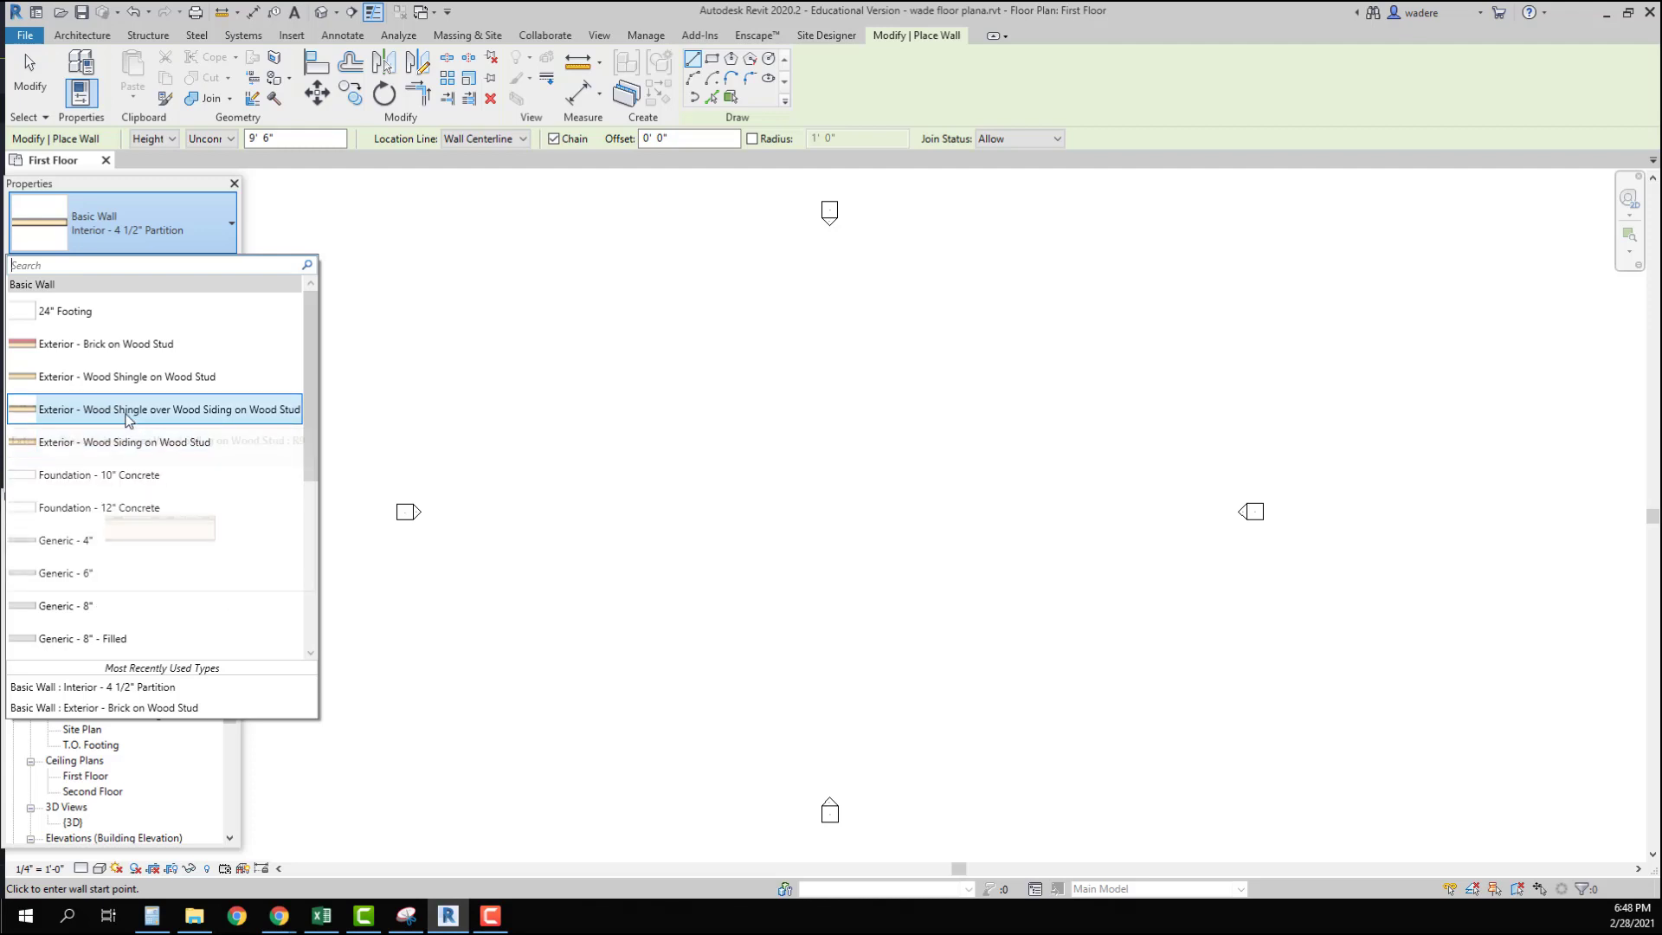
pyautogui.moveTo(127, 419)
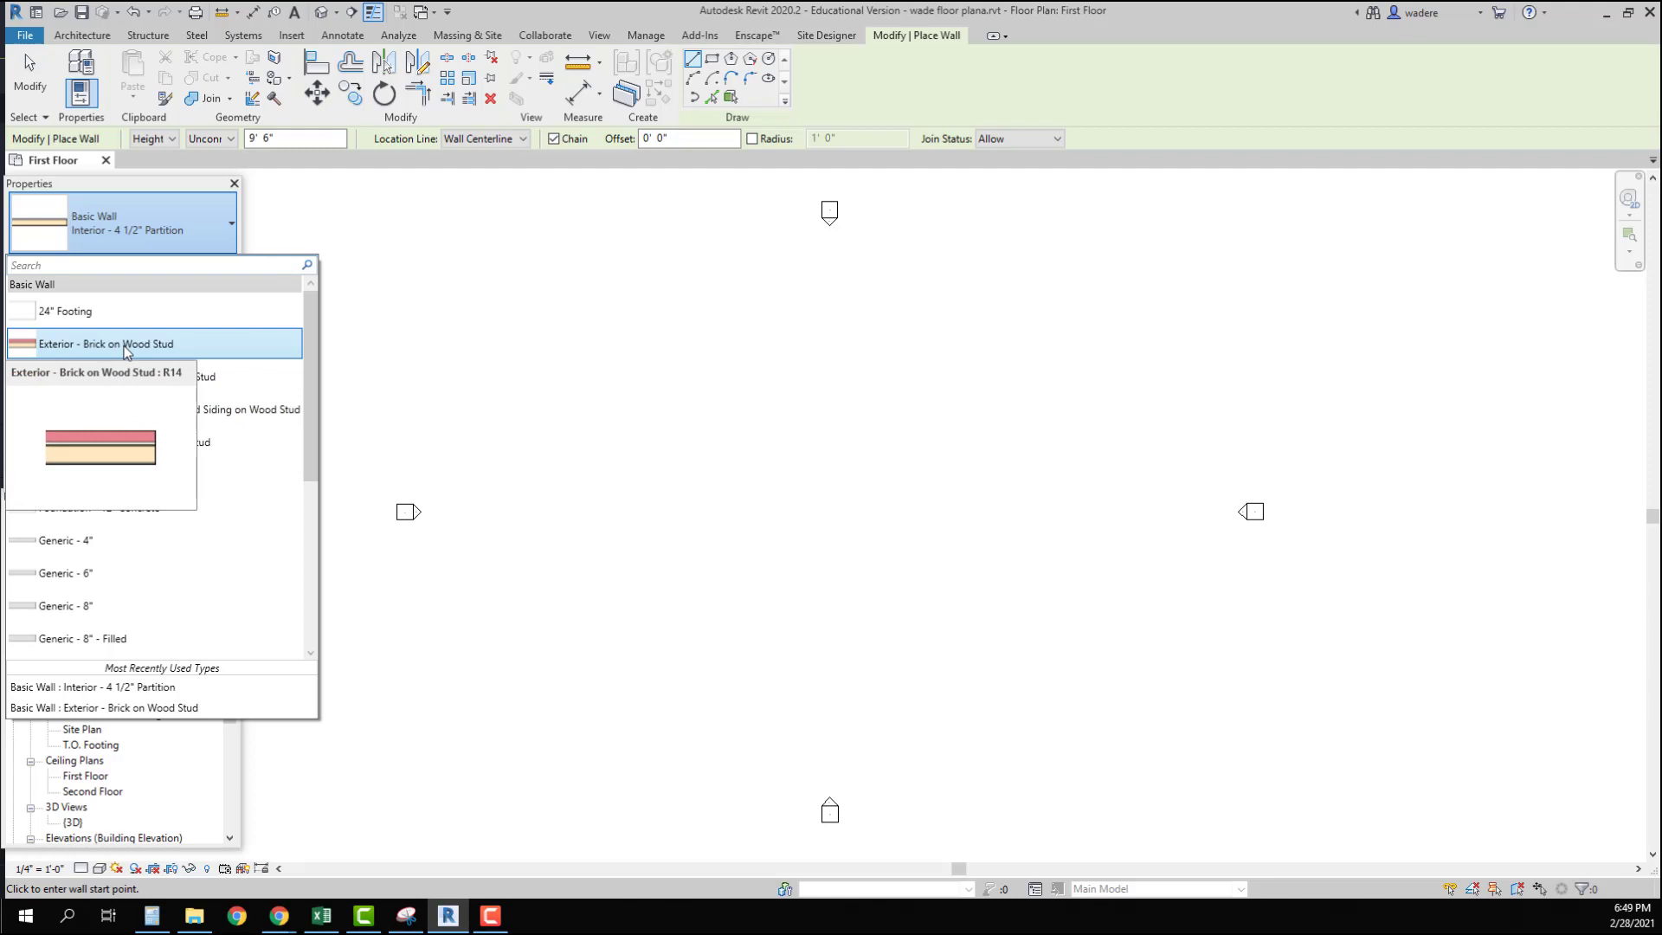
# Select the Exterior - Brick on Wood Stud wall type and bring up its type properties.
pyautogui.click(127, 351)
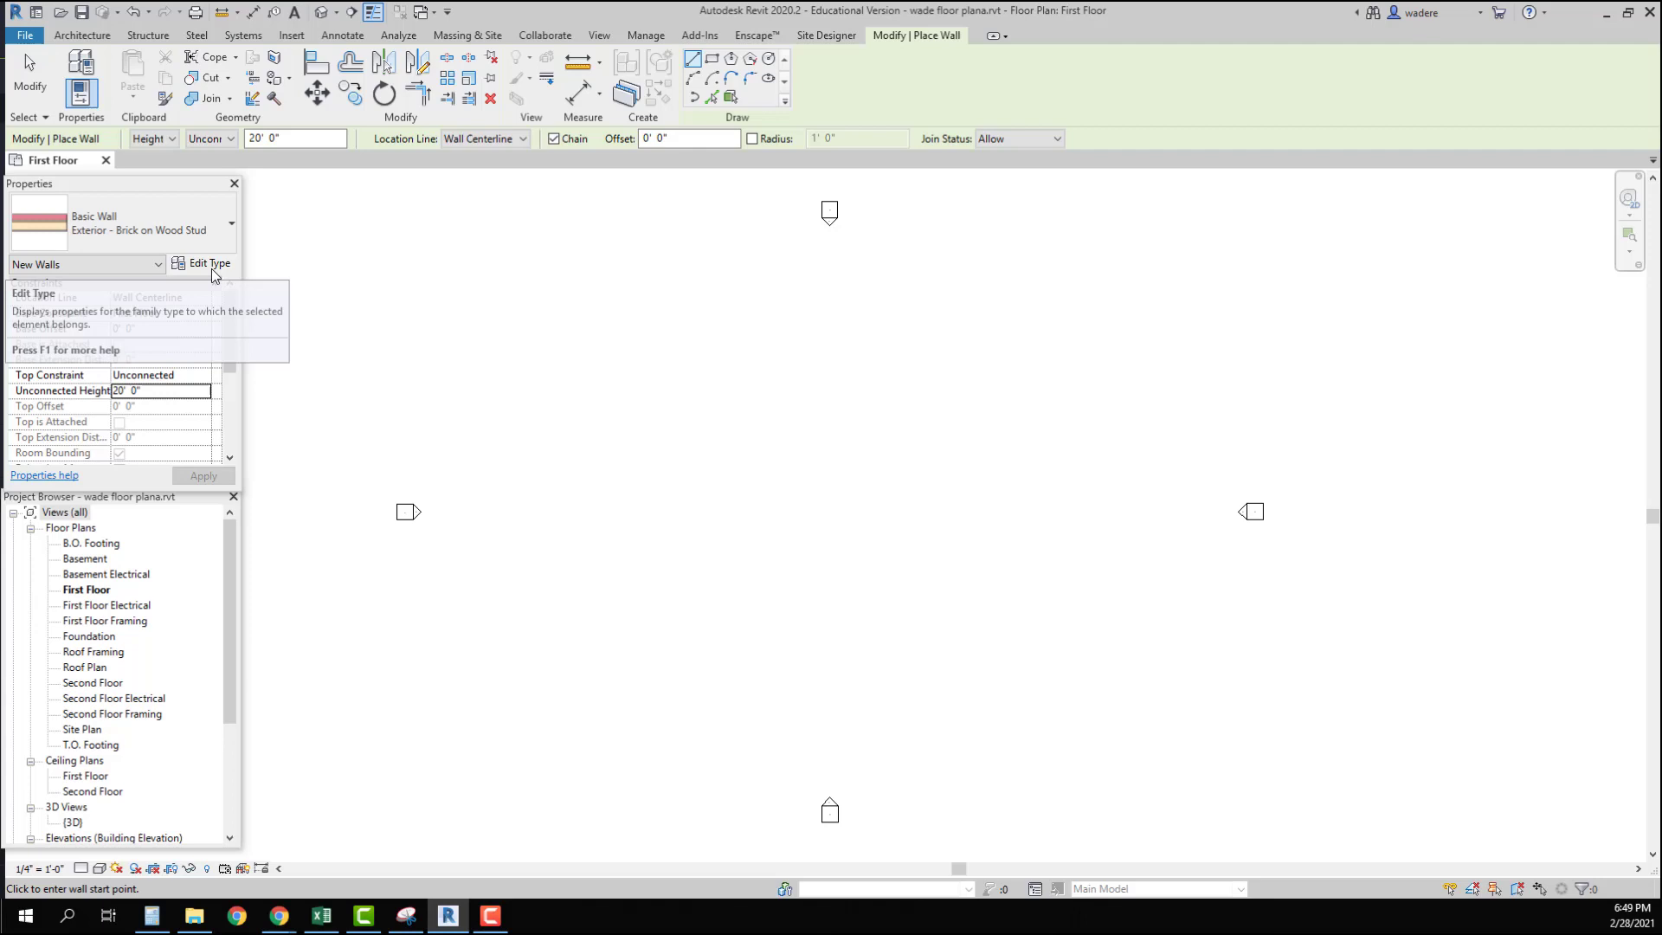
pyautogui.click(208, 263)
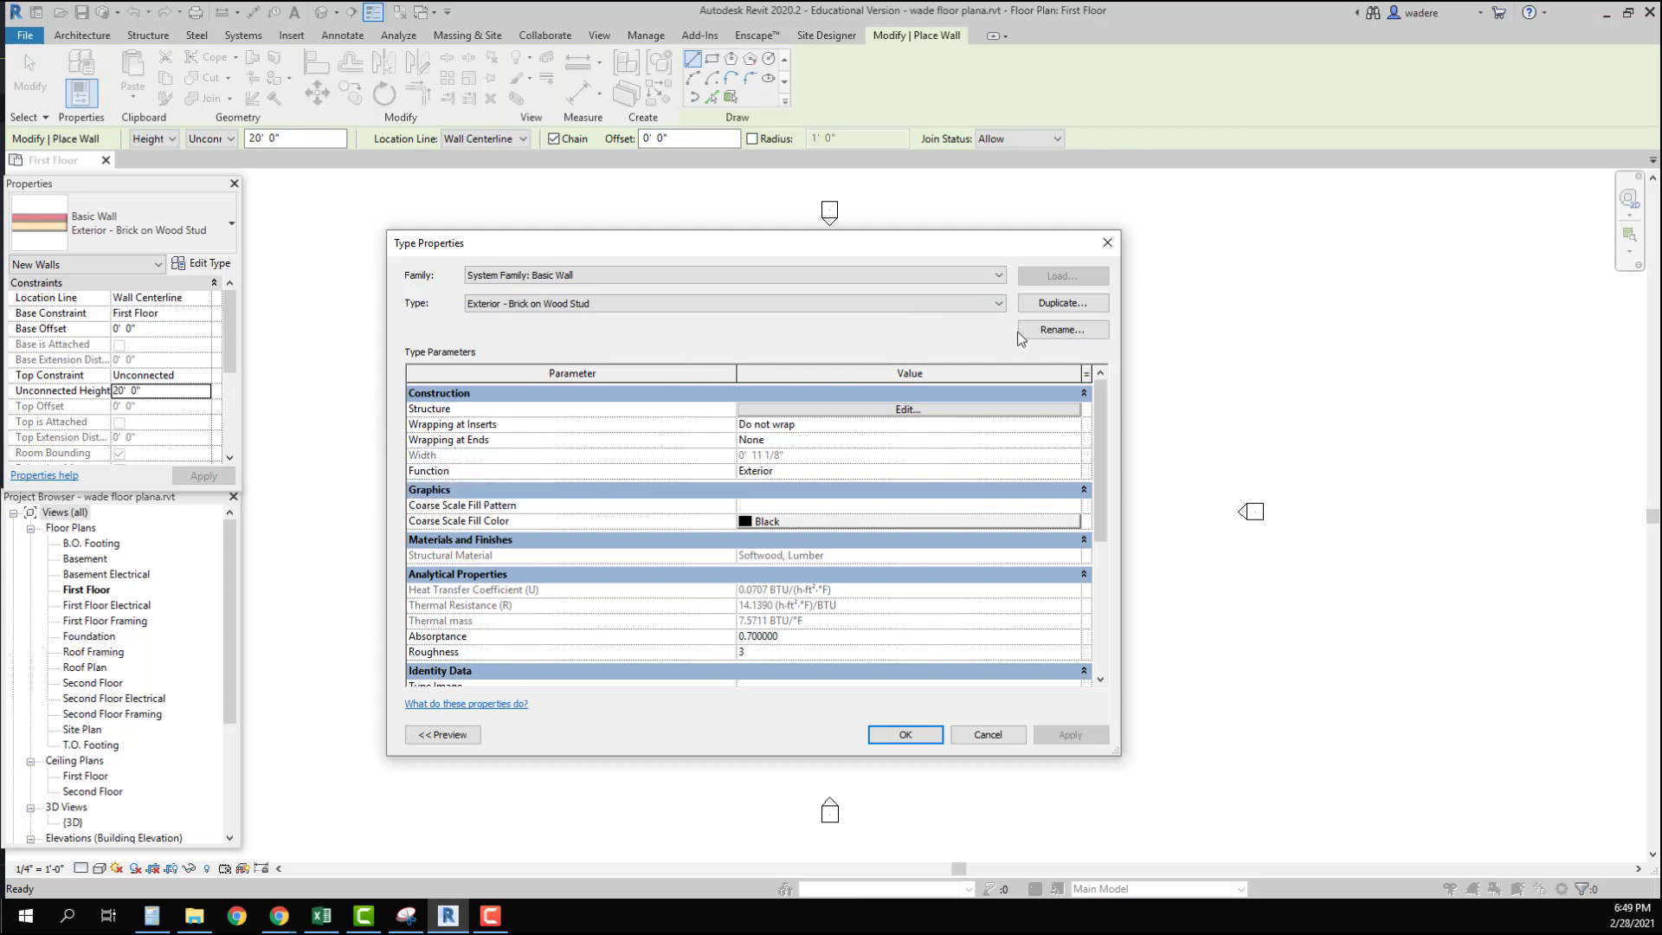
# Open the Structure Edit Assembly for Exterior - Brick on Wood Stud, showing layers from 3 5/8" brick.
pyautogui.click(907, 411)
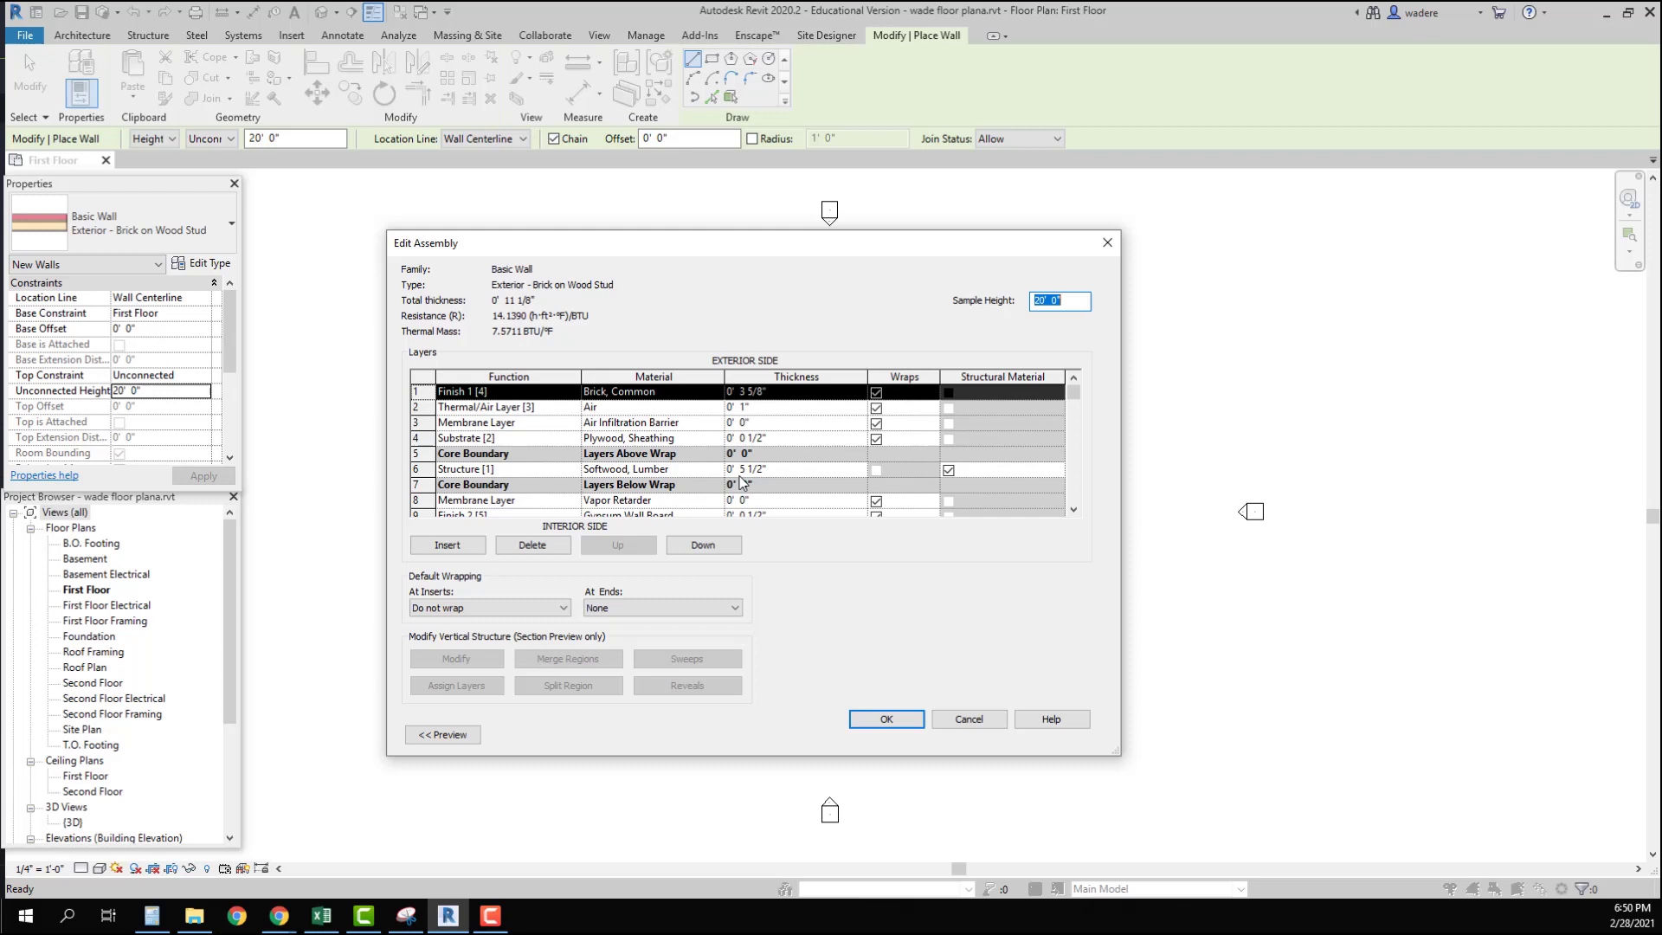
# Scroll the layer table down to the vapor retarder and 1/2" gypsum wall board, 11 1/8" total.
pyautogui.scroll(-1, 653, 473)
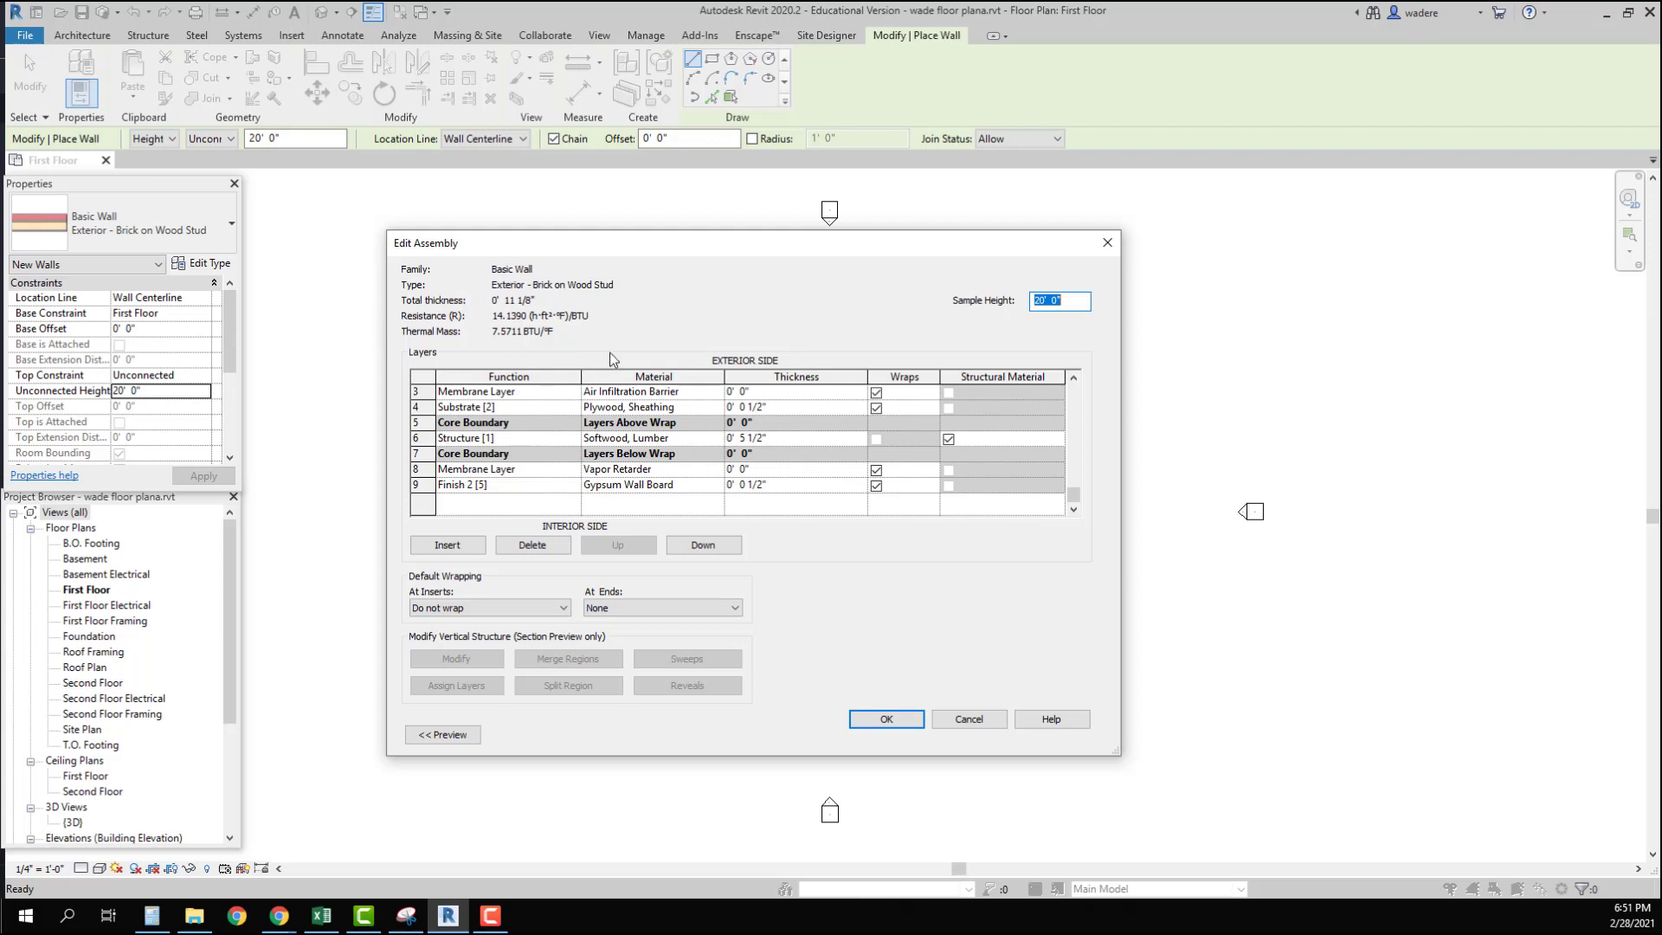
# Close Edit Assembly and Type Properties, keeping Exterior - Brick on Wood Stud as the wall type.
pyautogui.click(888, 721)
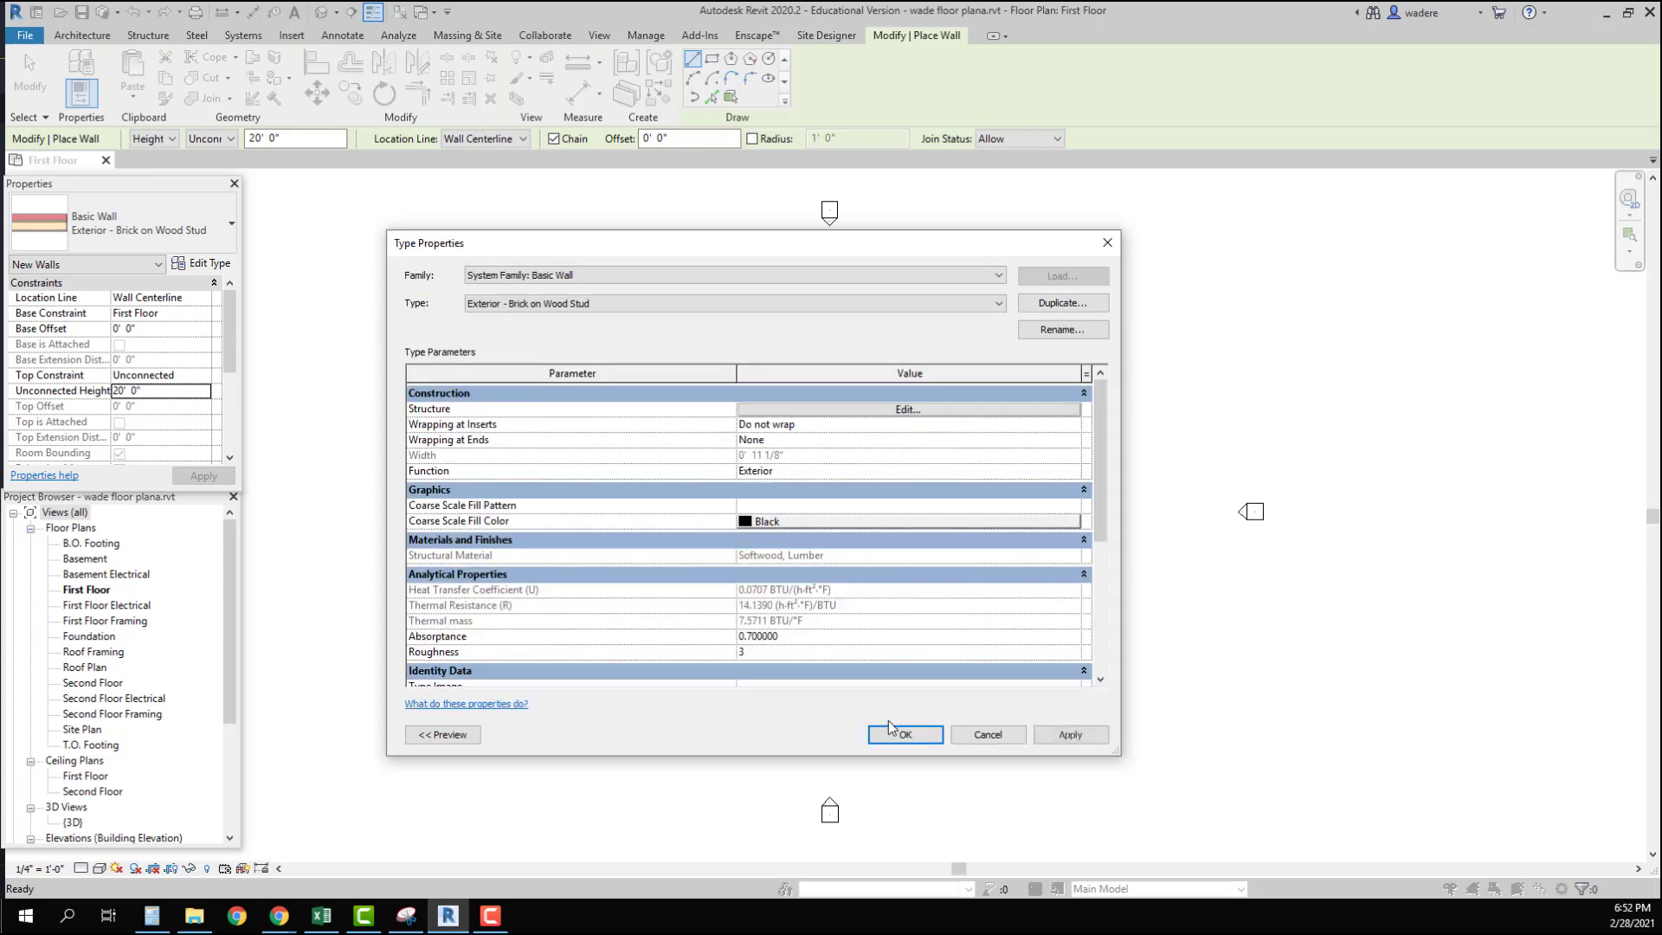
pyautogui.click(897, 738)
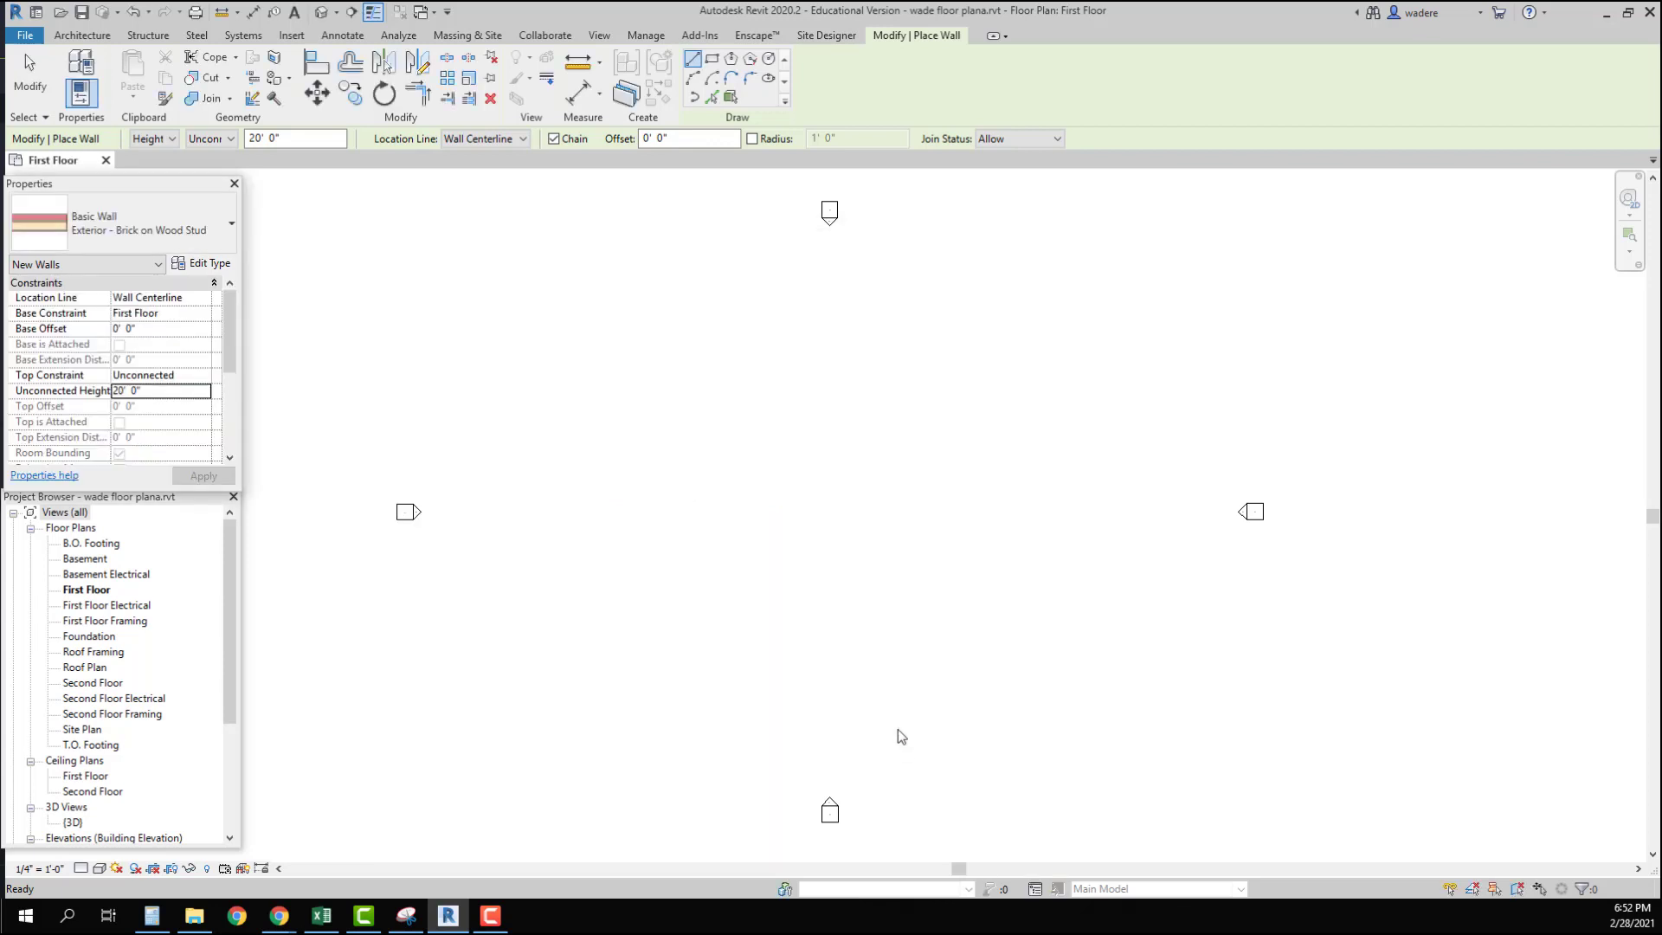